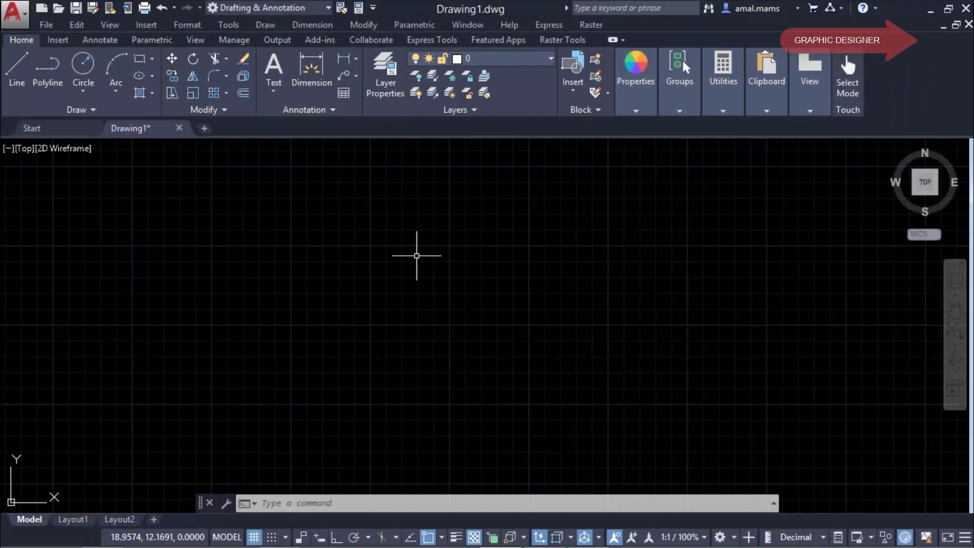
- Draw a rectangle by picking its two opposite corners
click(136, 57)
click(343, 244)
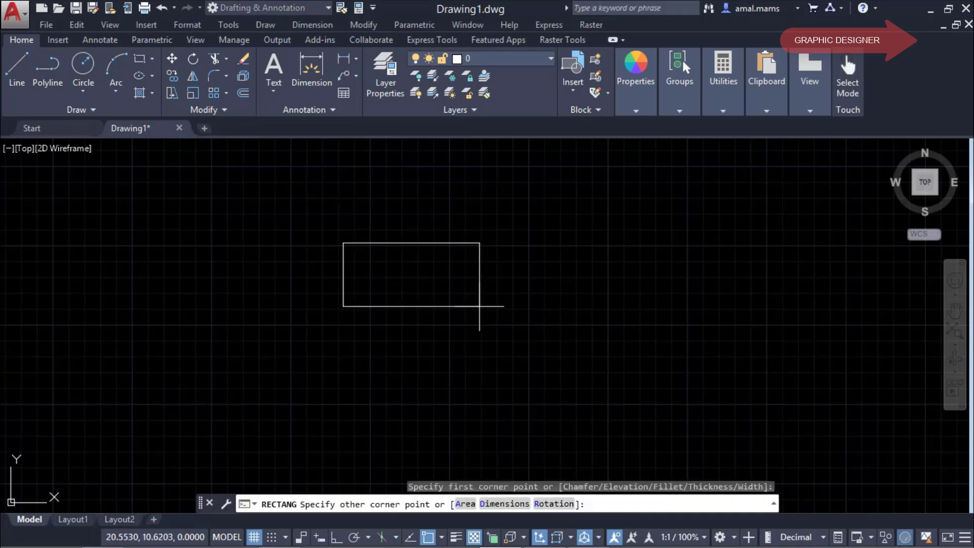
click(627, 400)
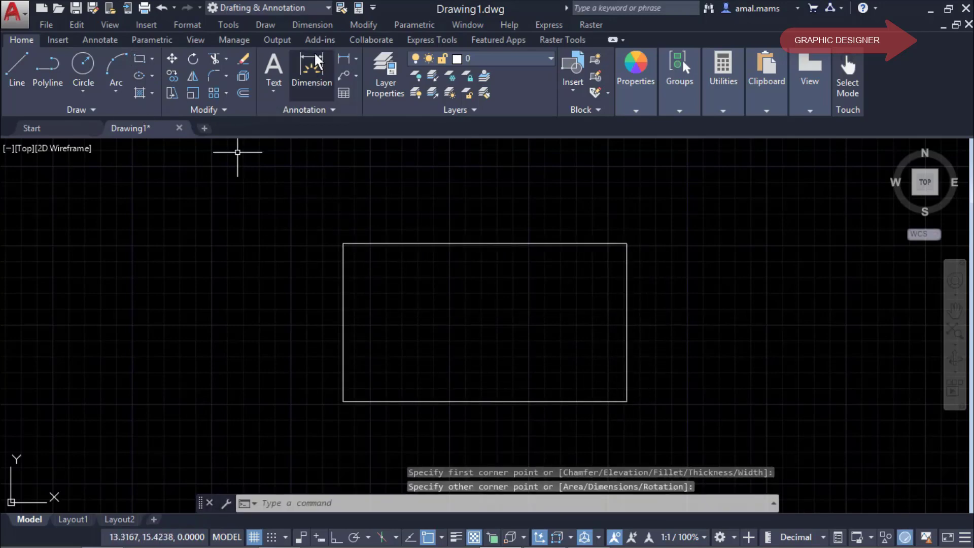
- Add linear dimensions outside the rectangle: 8.9442 across the top and 4.9831 on the left
click(341, 56)
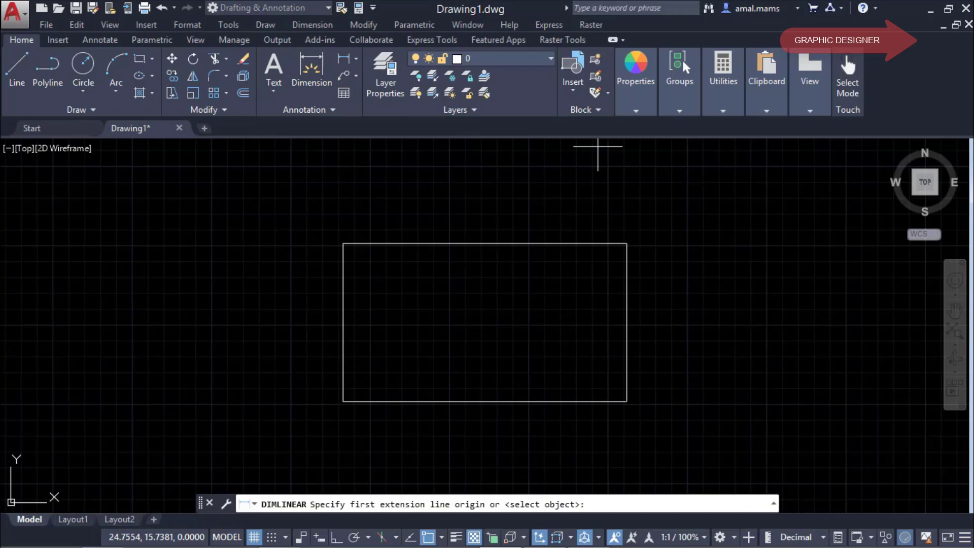
click(627, 244)
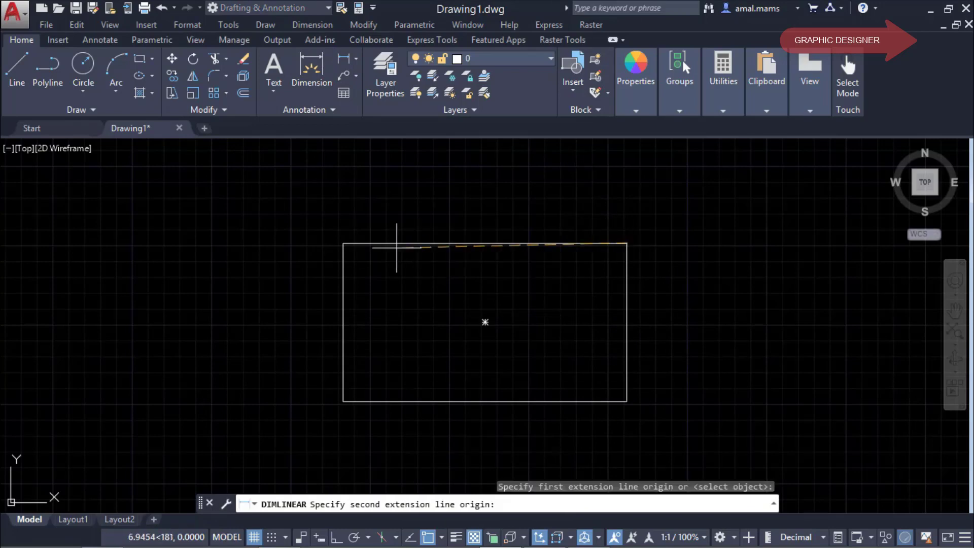
click(344, 244)
click(350, 219)
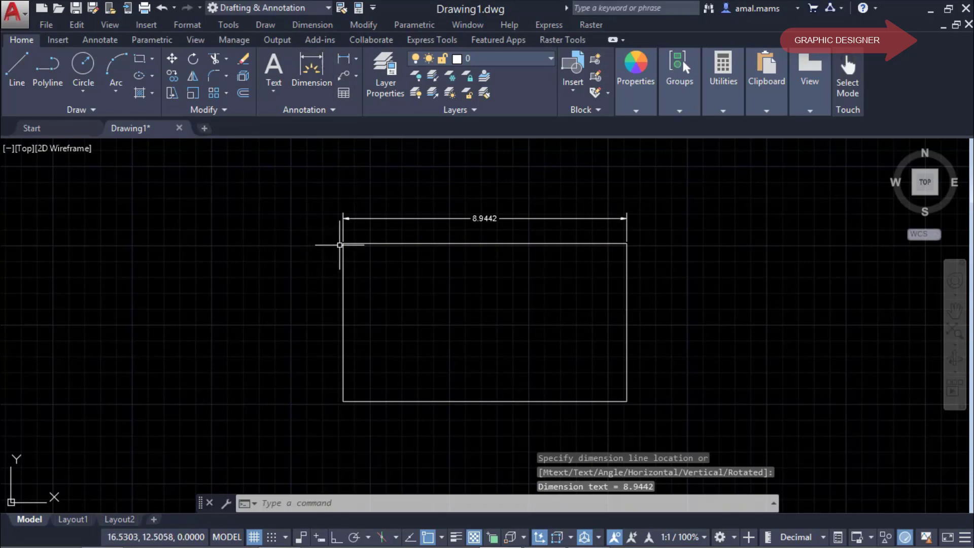
key(Return)
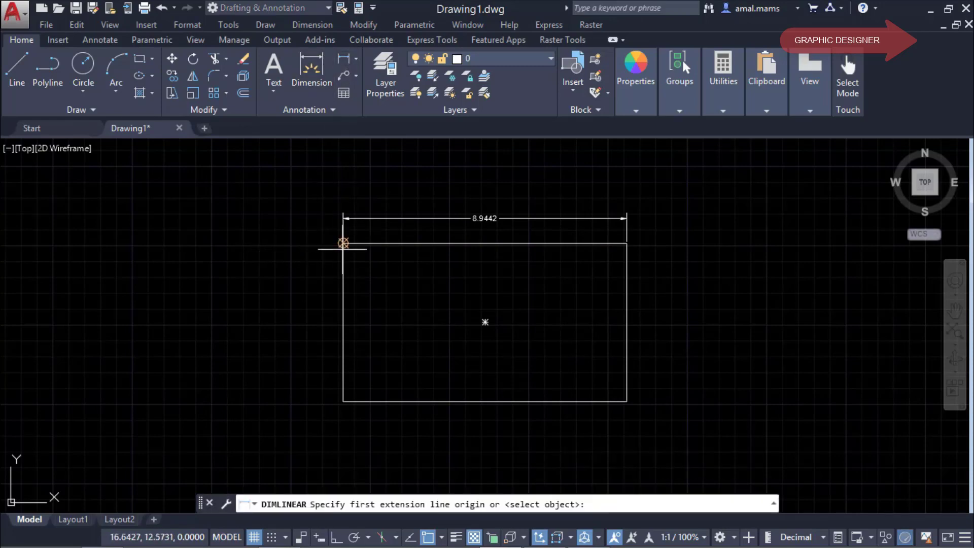
click(343, 244)
click(339, 400)
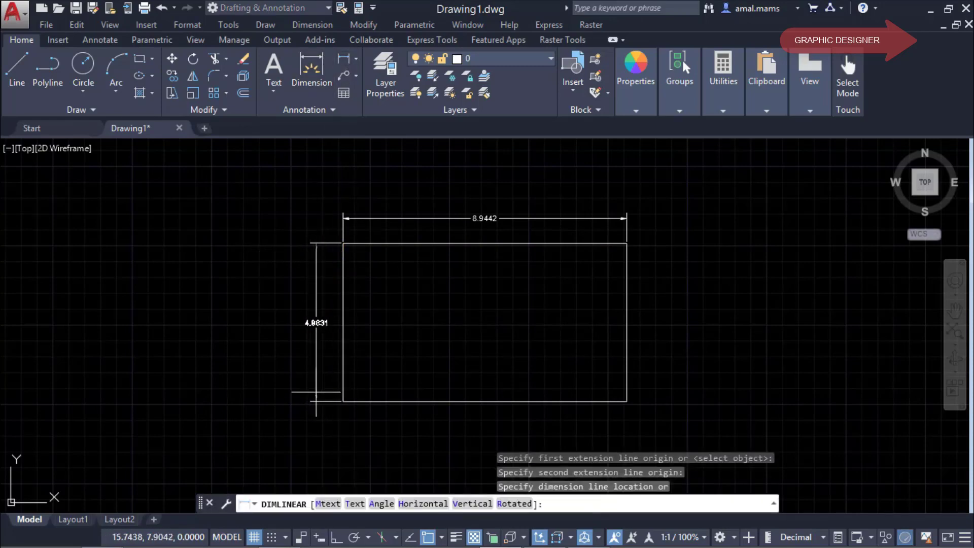
click(309, 391)
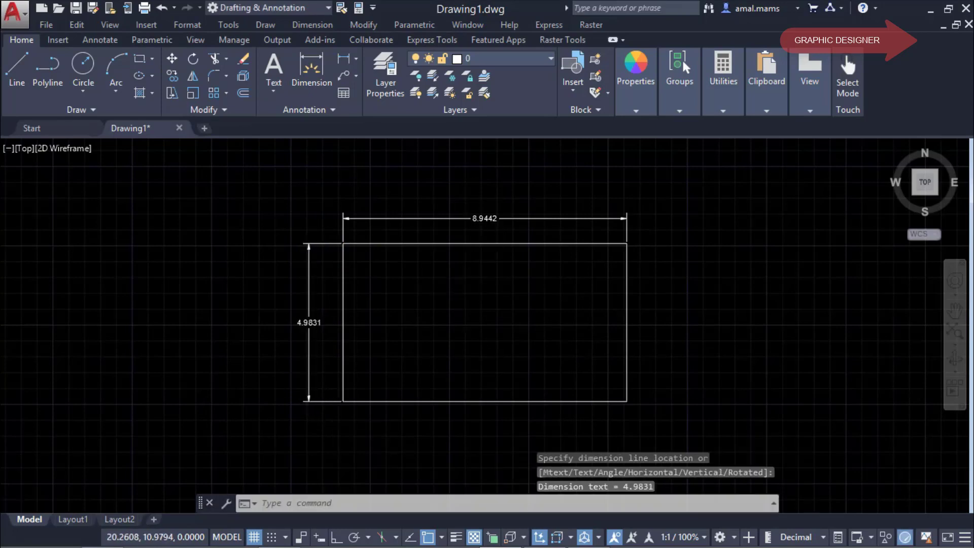
scroll(461, 296, up, 2)
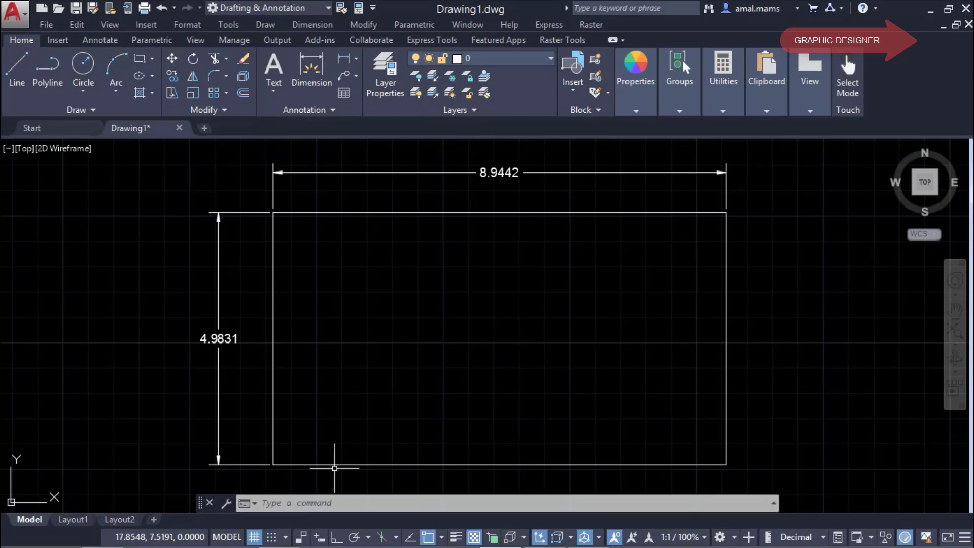
- Give the Standard dimension style an 'm' suffix so dimensions read 8.9442m and 4.9831m
text(DIm)
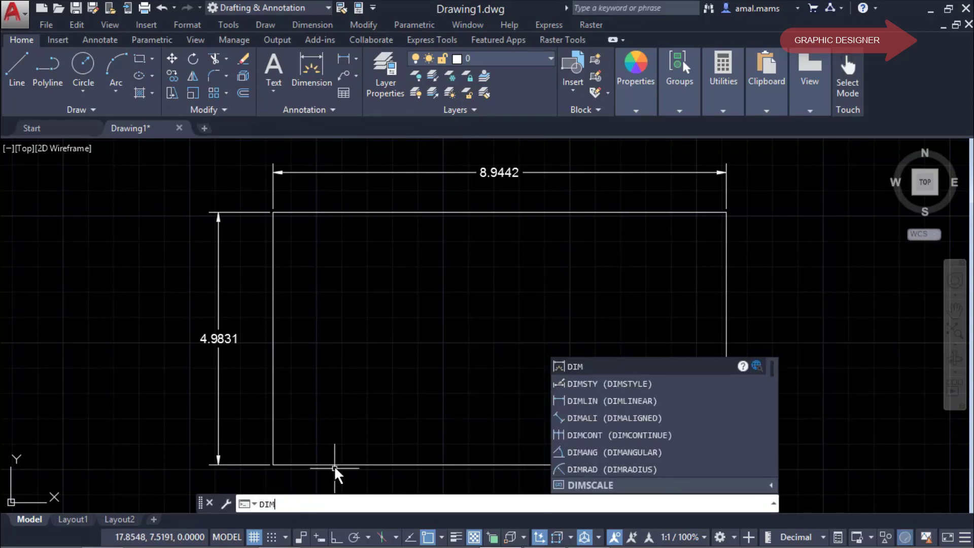
click(618, 382)
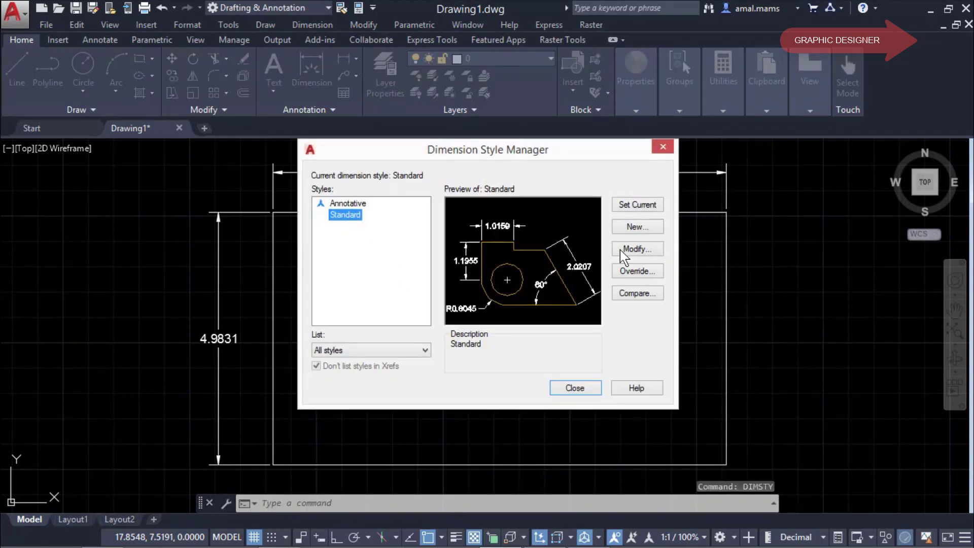
click(629, 249)
text(m)
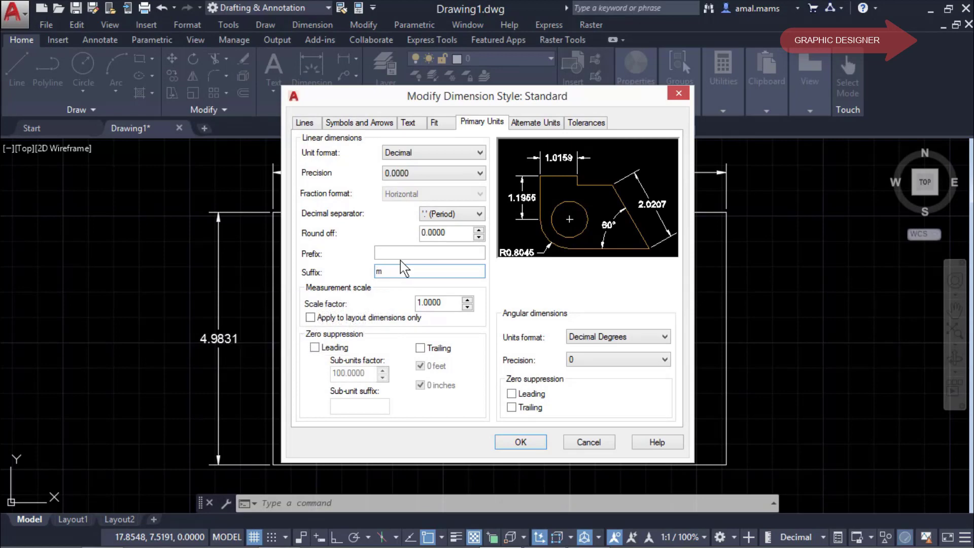
click(509, 445)
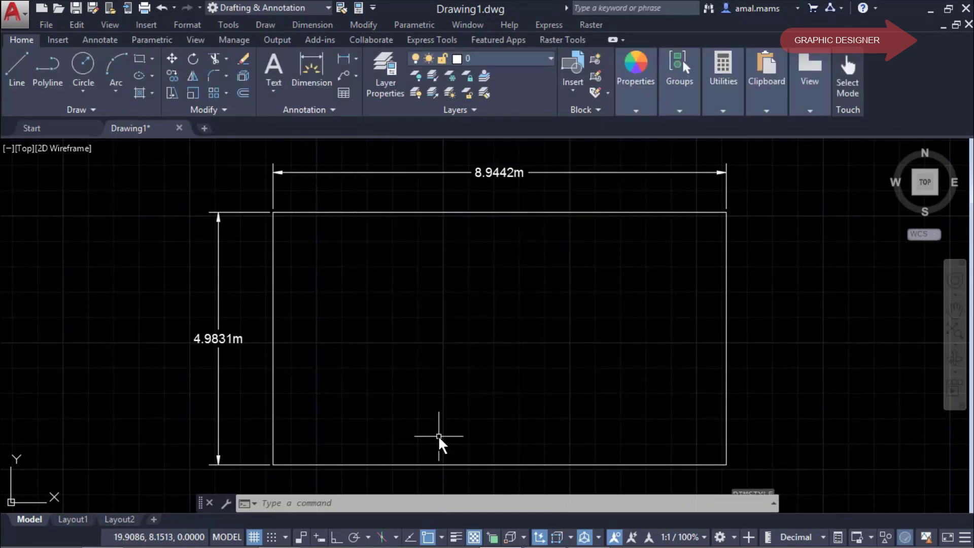
scroll(276, 289, up, 5)
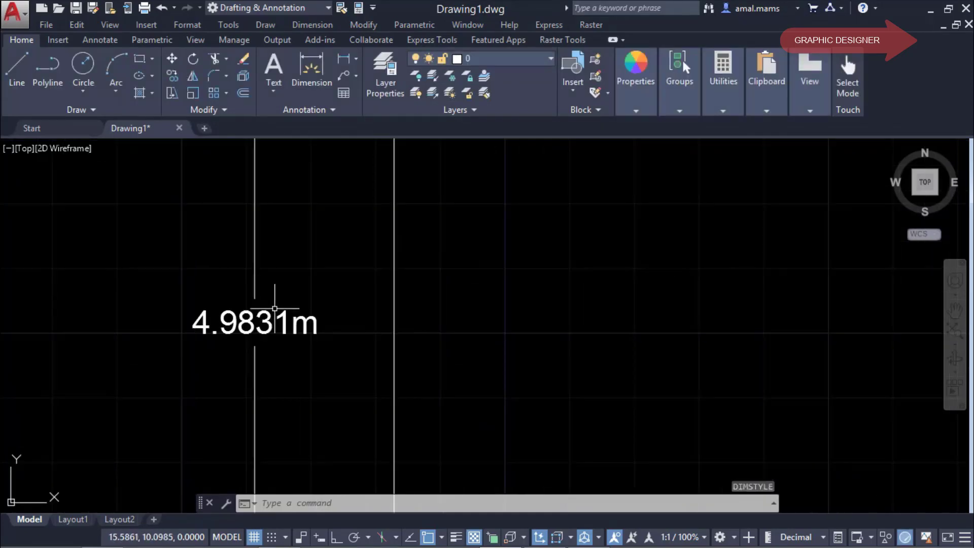
scroll(263, 289, down, 2)
scroll(319, 321, down, 3)
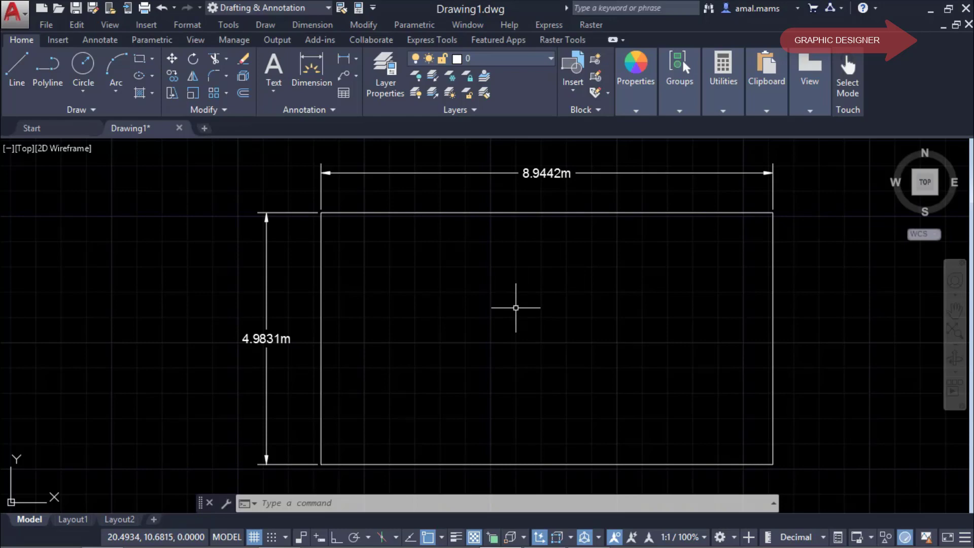
- Set the uniform model space background colour to Green in the drawing window colors
click(296, 503)
text(o)
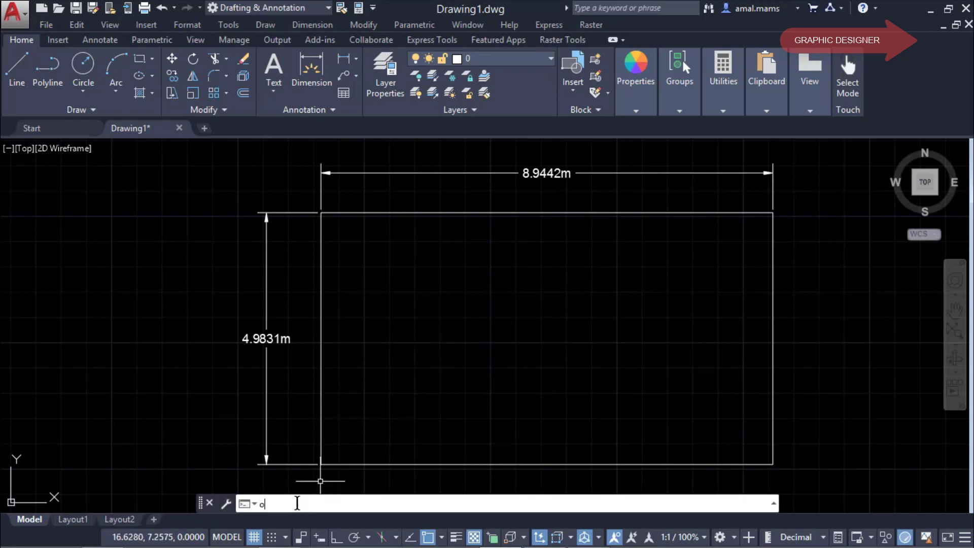
text(p)
key(Return)
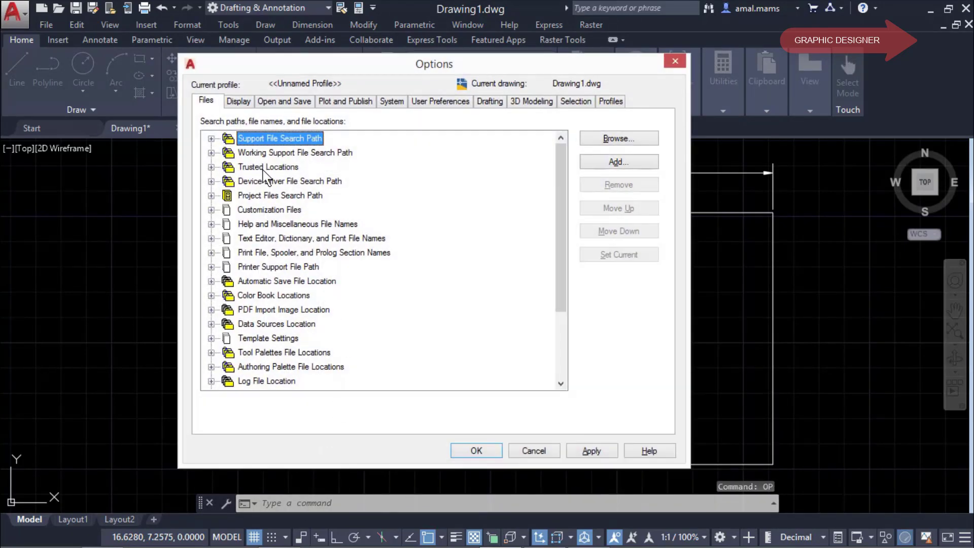
click(238, 101)
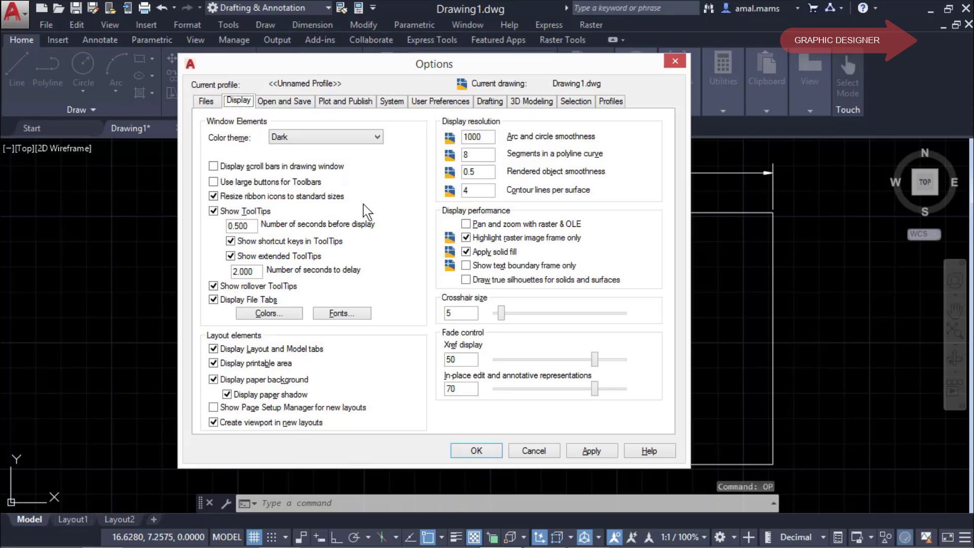
click(272, 316)
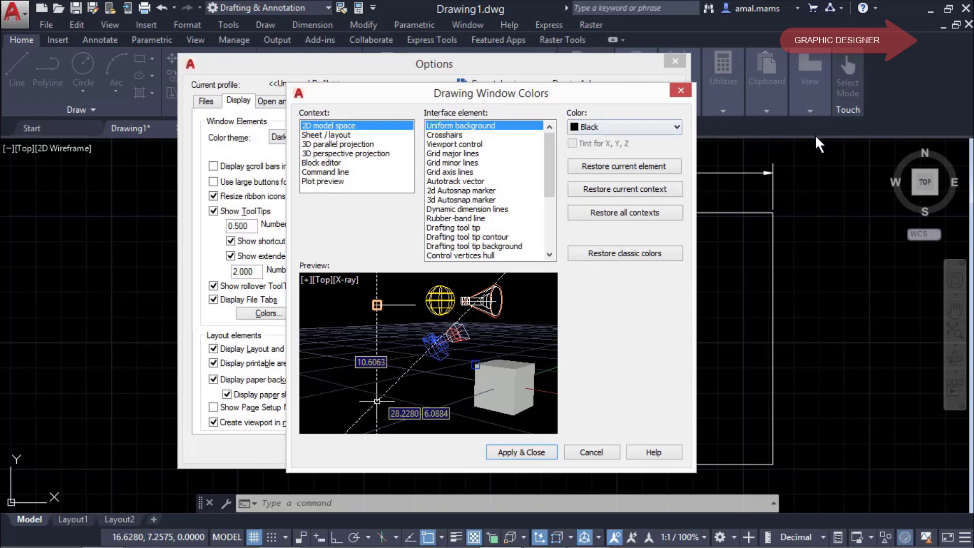
click(676, 127)
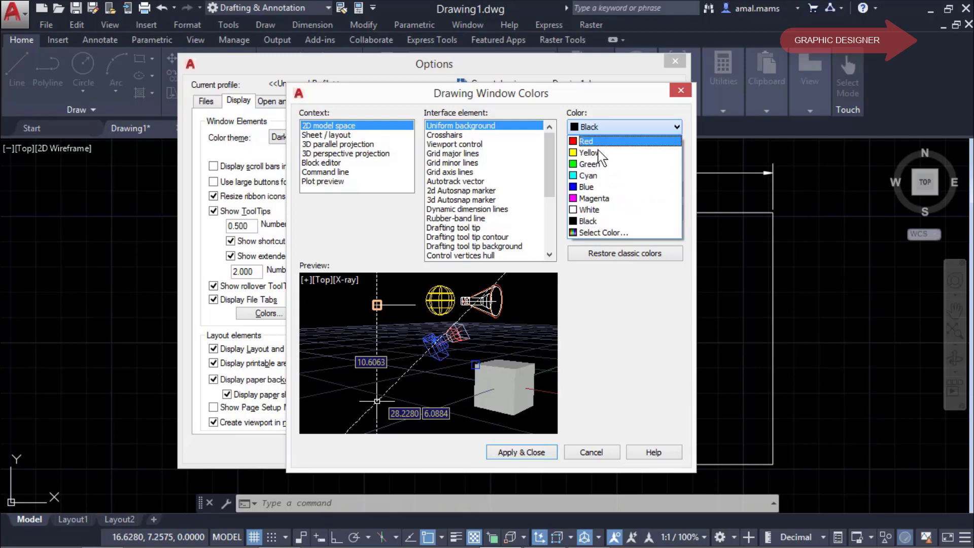
click(605, 162)
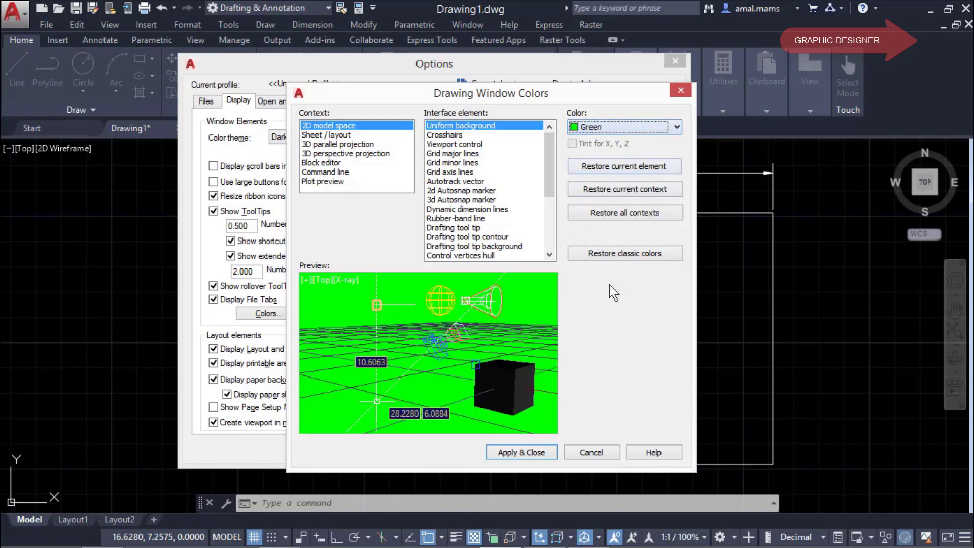
click(522, 451)
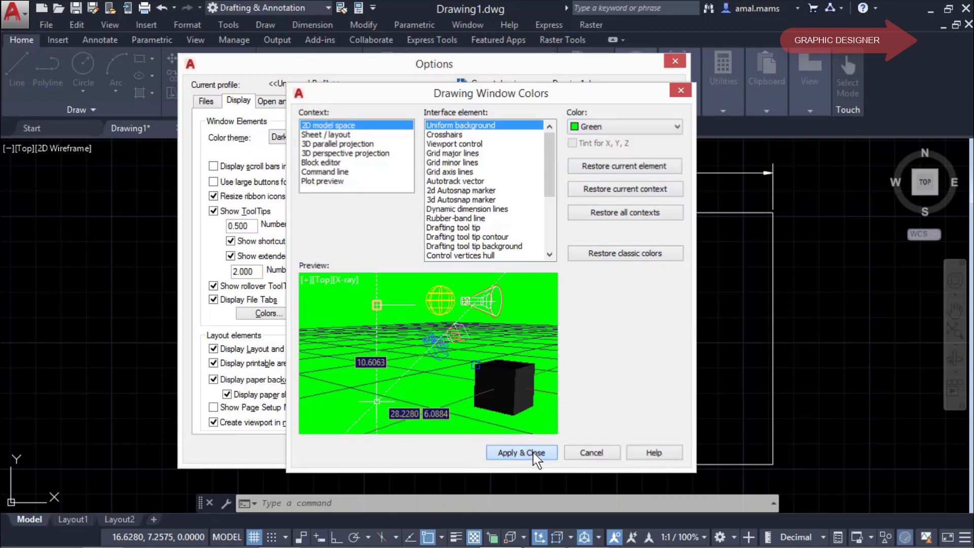
click(481, 457)
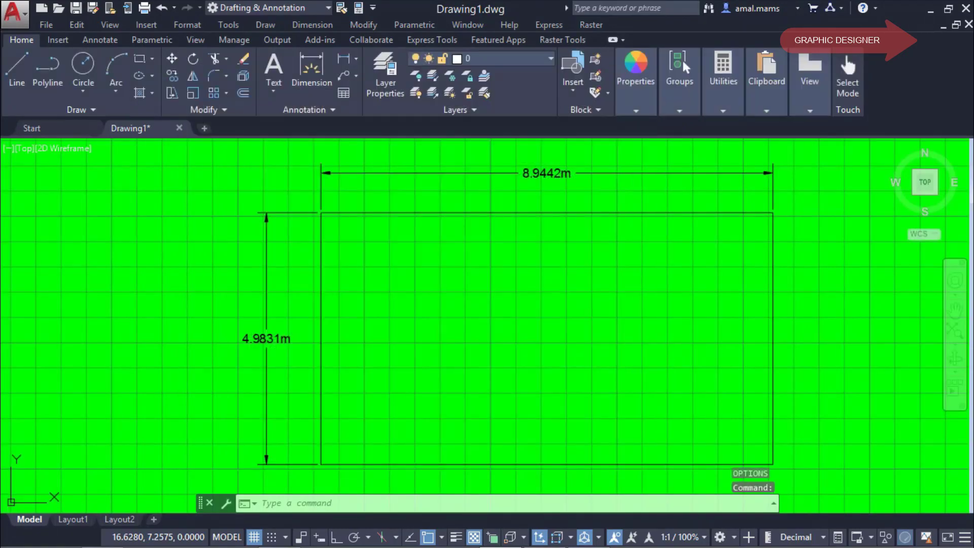
- Change the uniform model space background colour from Green to Blue
scroll(659, 351, down, 7)
scroll(654, 350, up, 6)
scroll(706, 364, up, 4)
scroll(707, 341, down, 2)
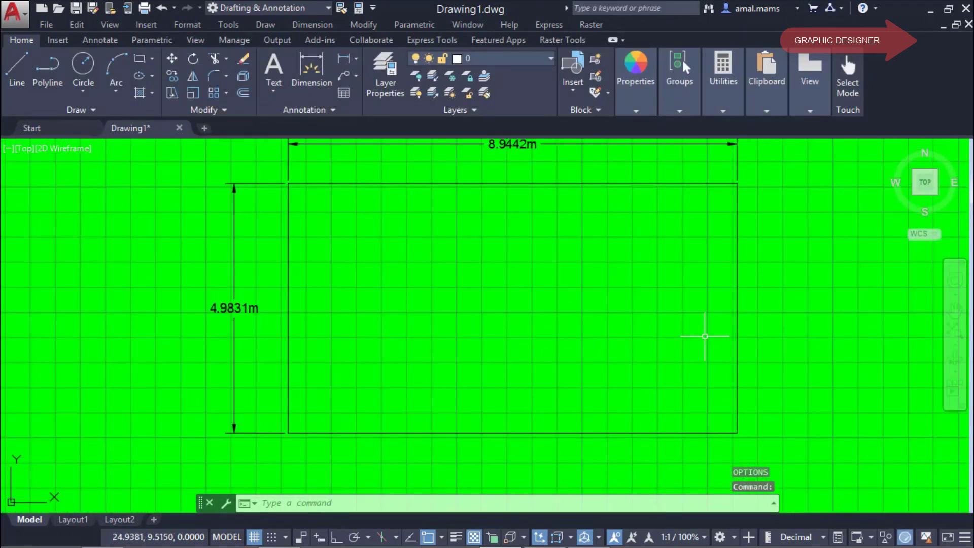
scroll(706, 333, down, 2)
scroll(700, 319, up, 2)
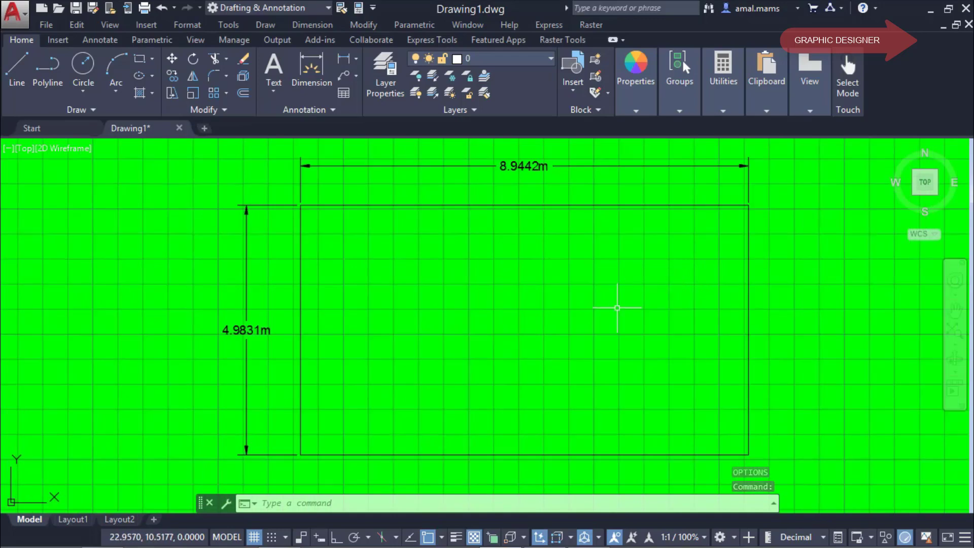
text(OP)
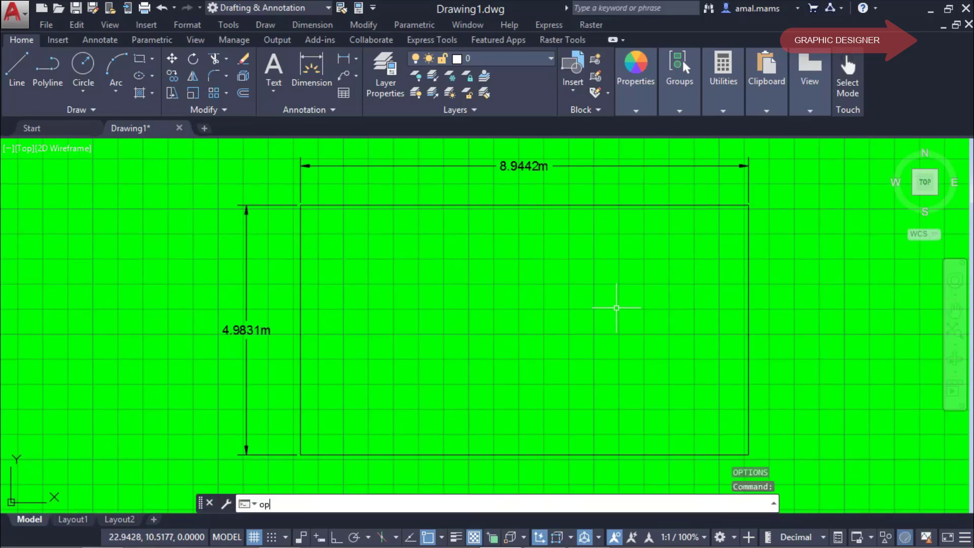
key(Return)
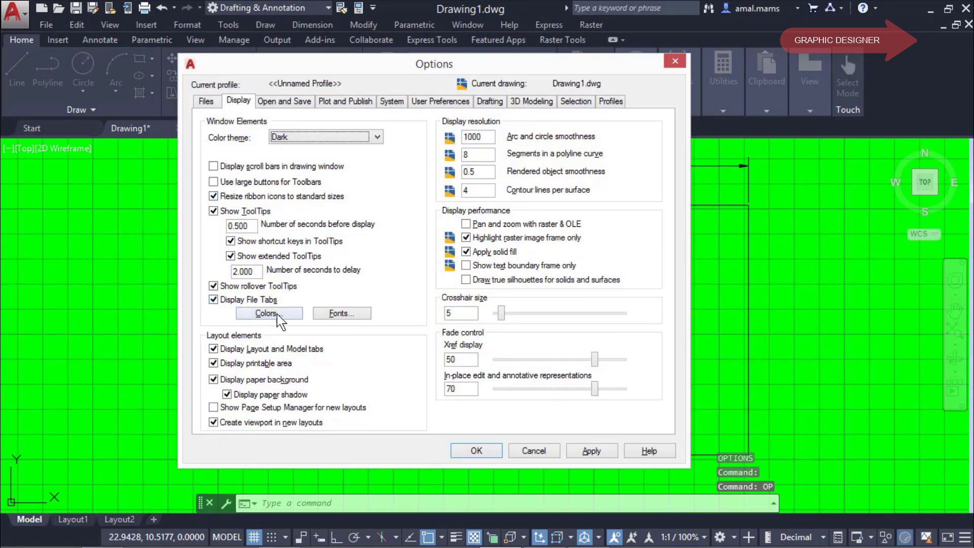
click(277, 313)
click(677, 132)
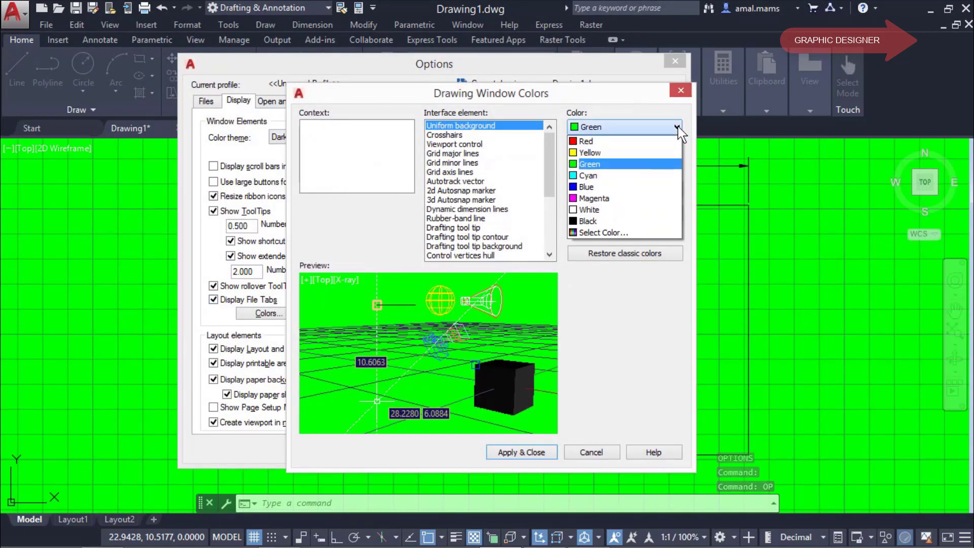
click(633, 187)
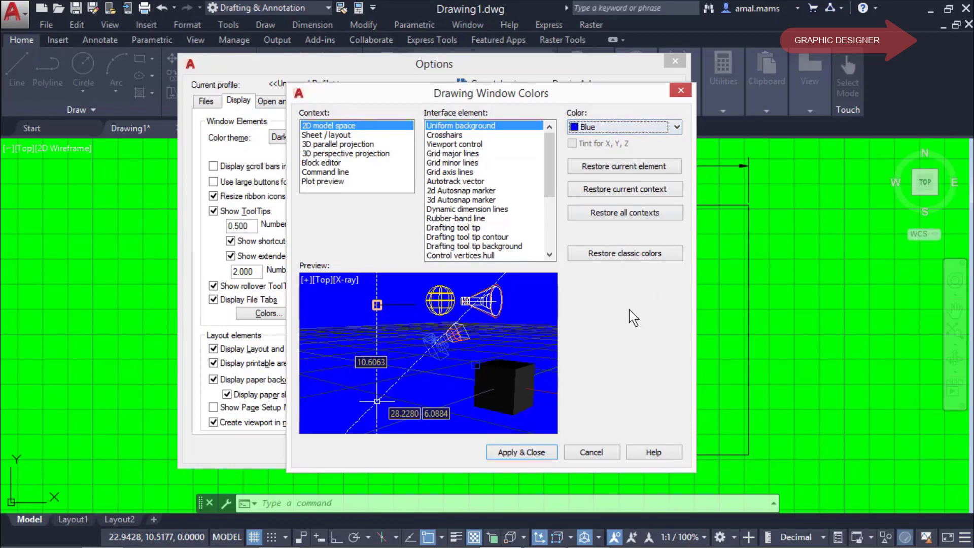
click(527, 451)
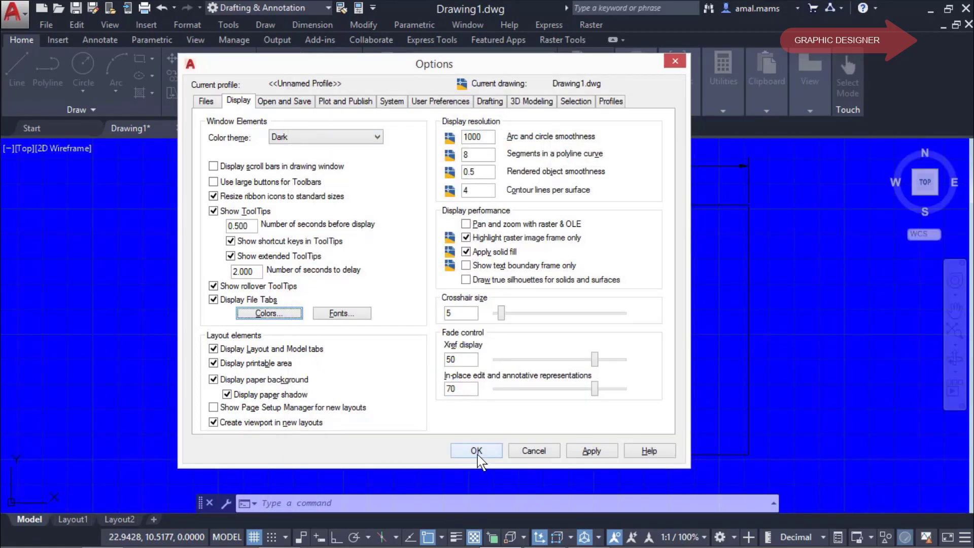
click(482, 453)
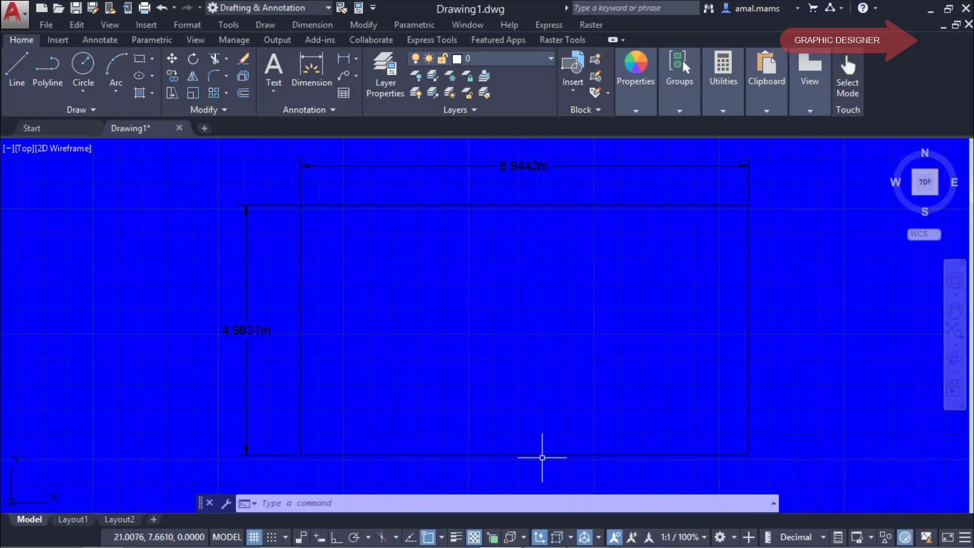
- Set the uniform model space background colour back to Black
click(412, 505)
text(op)
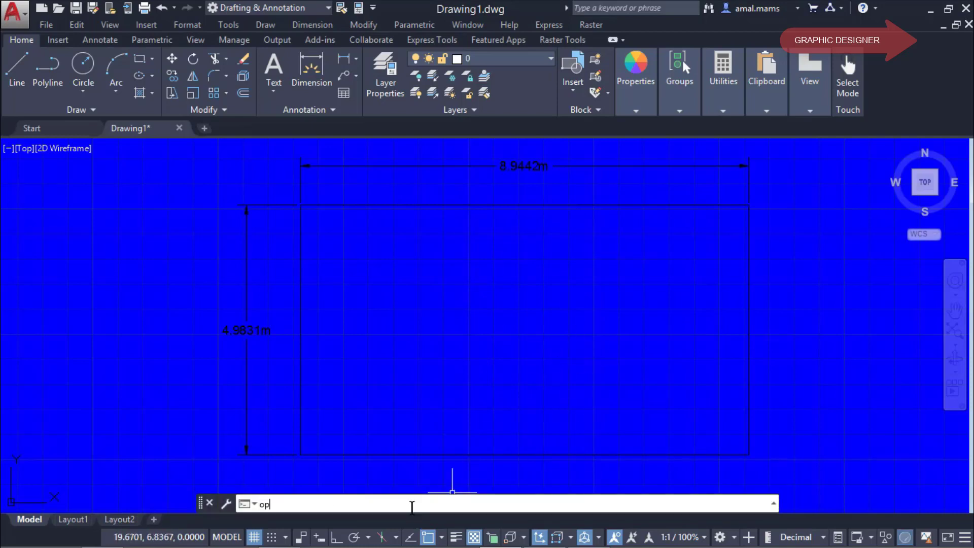
key(Return)
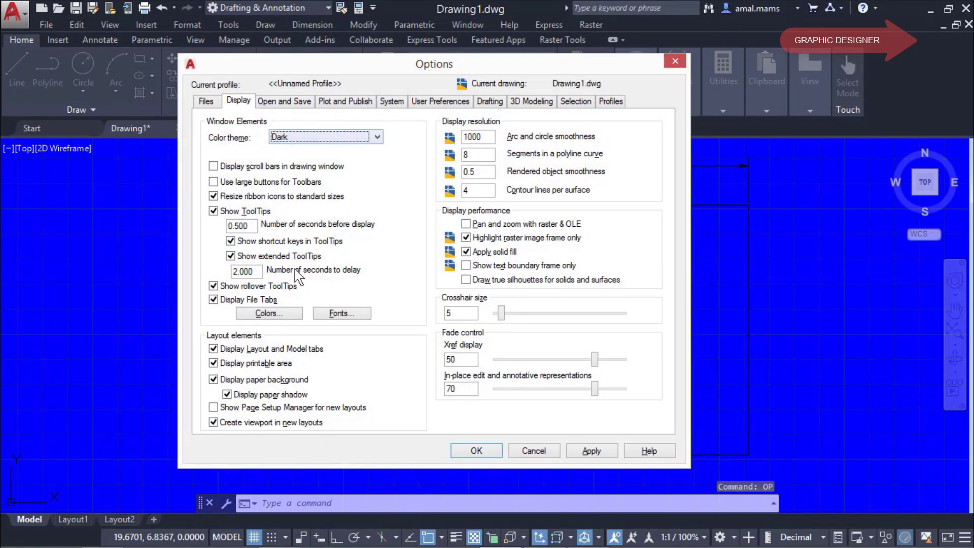
click(277, 314)
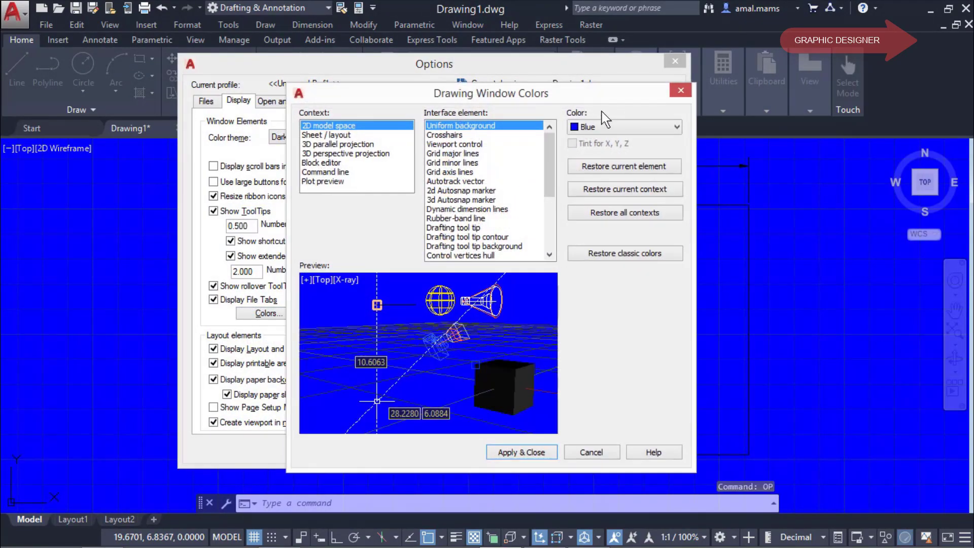
click(606, 128)
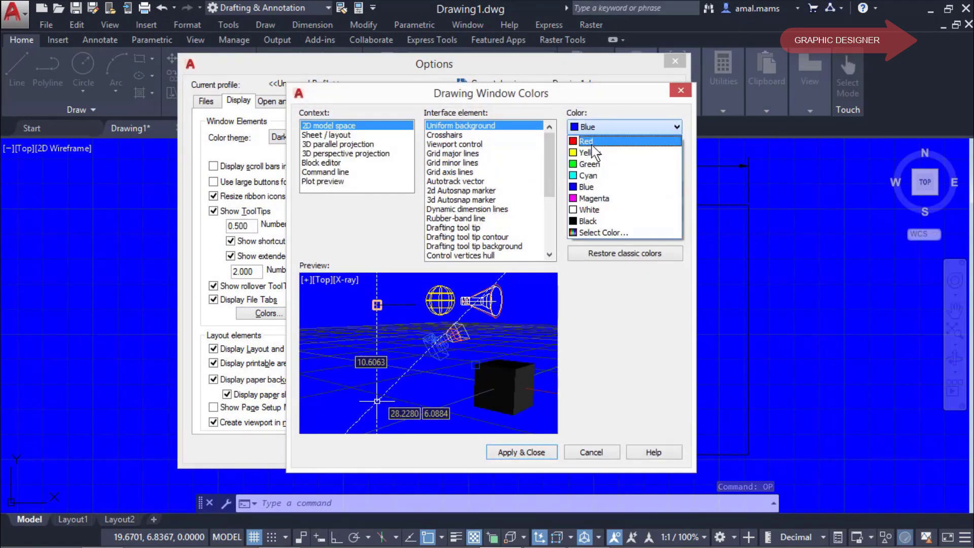
click(588, 222)
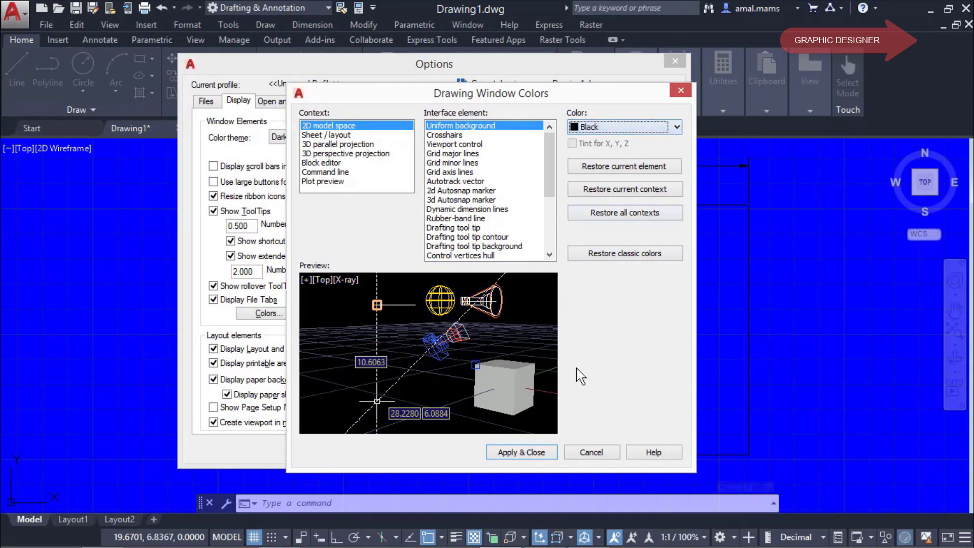
click(528, 456)
click(477, 450)
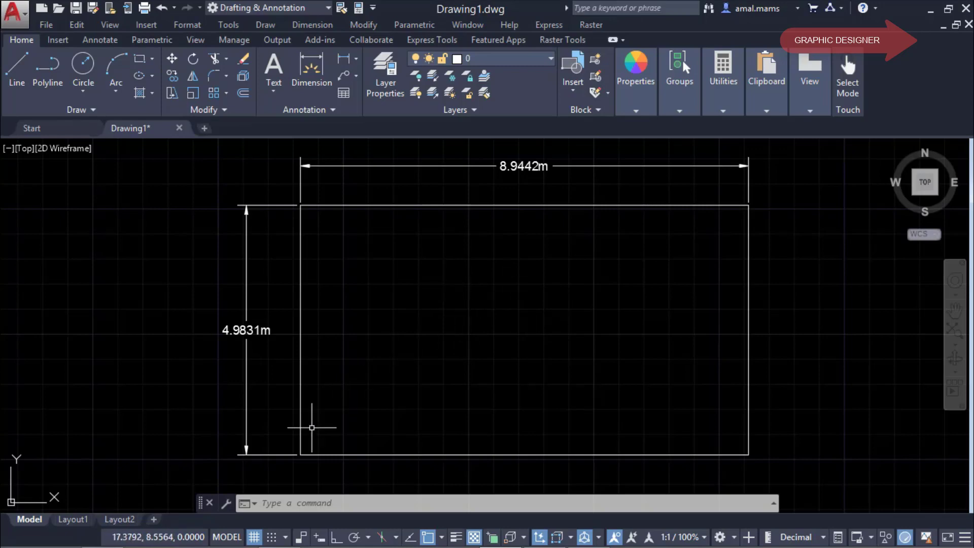
click(282, 503)
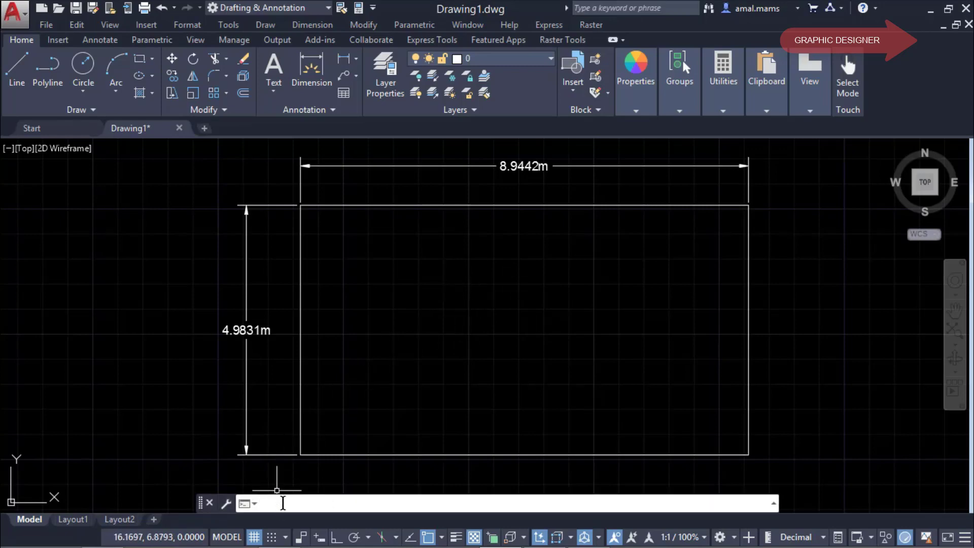
text(curso)
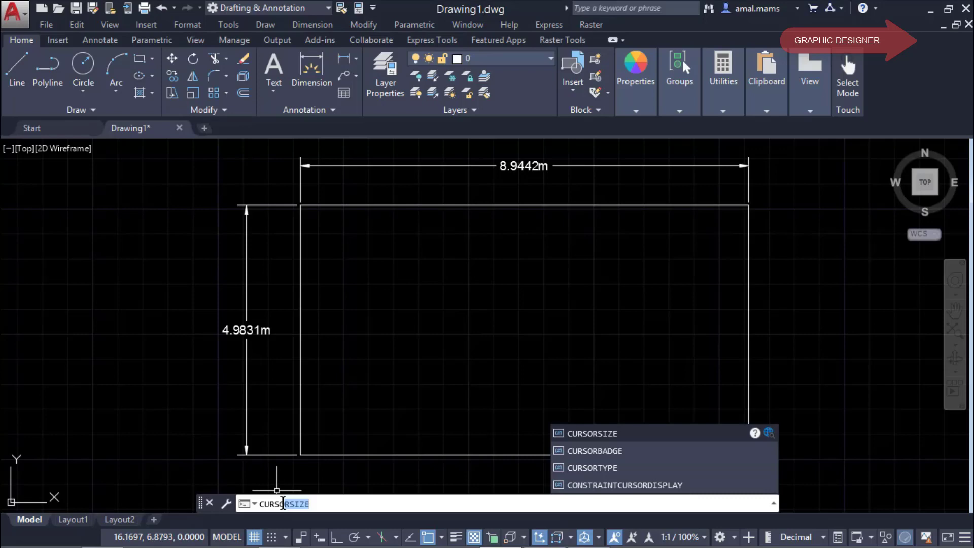
text(r)
click(589, 473)
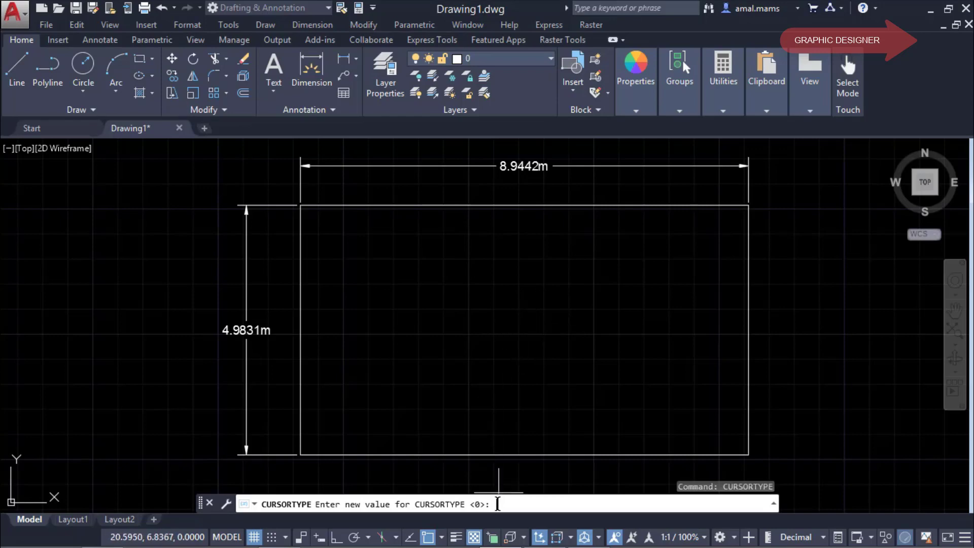
text(1)
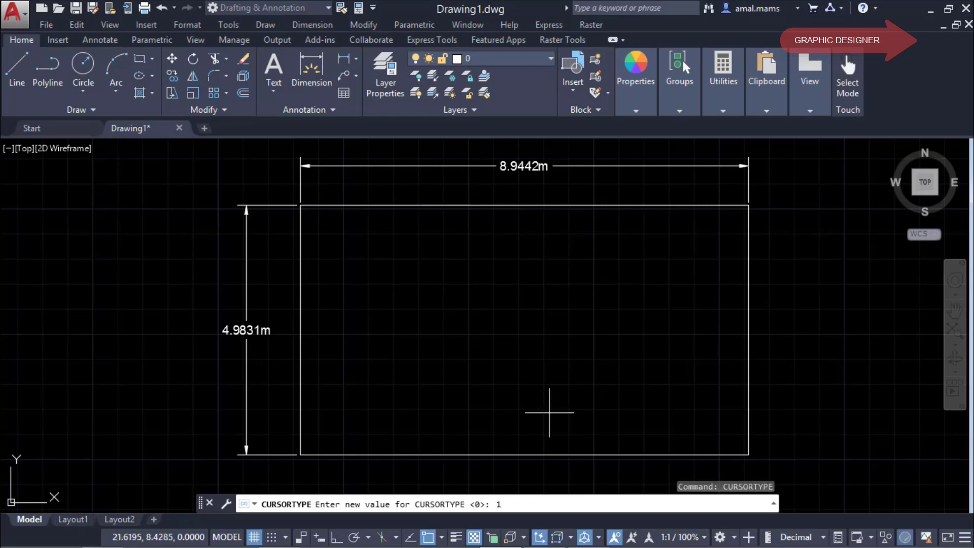
key(Return)
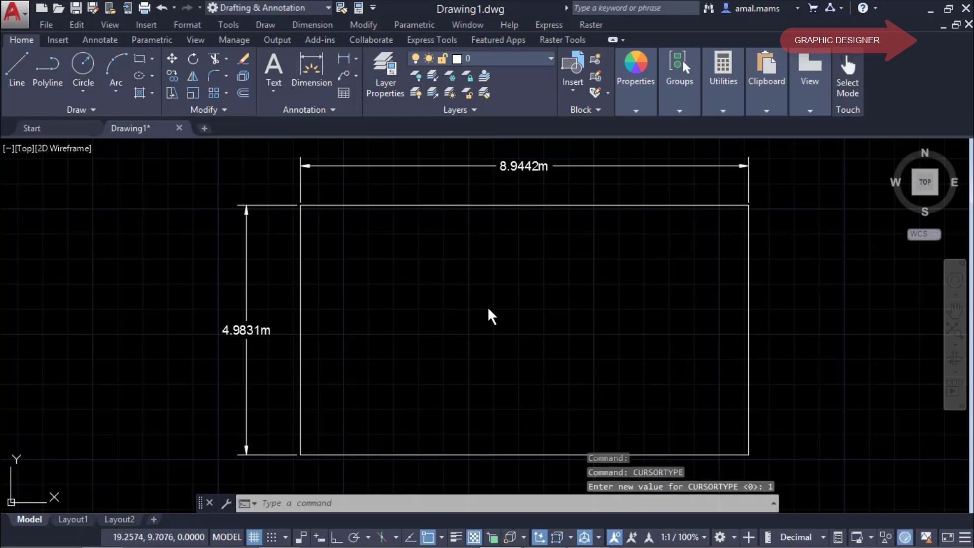
click(439, 162)
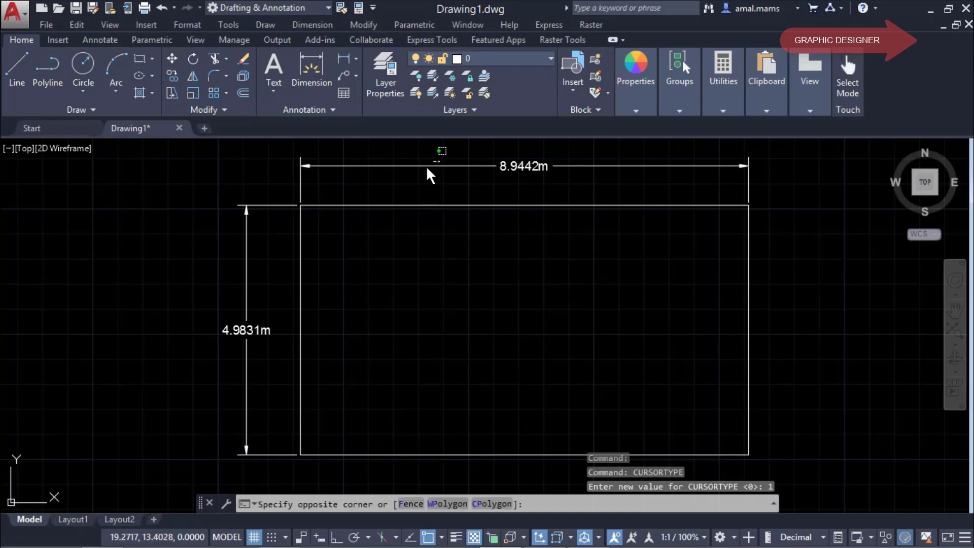
click(418, 172)
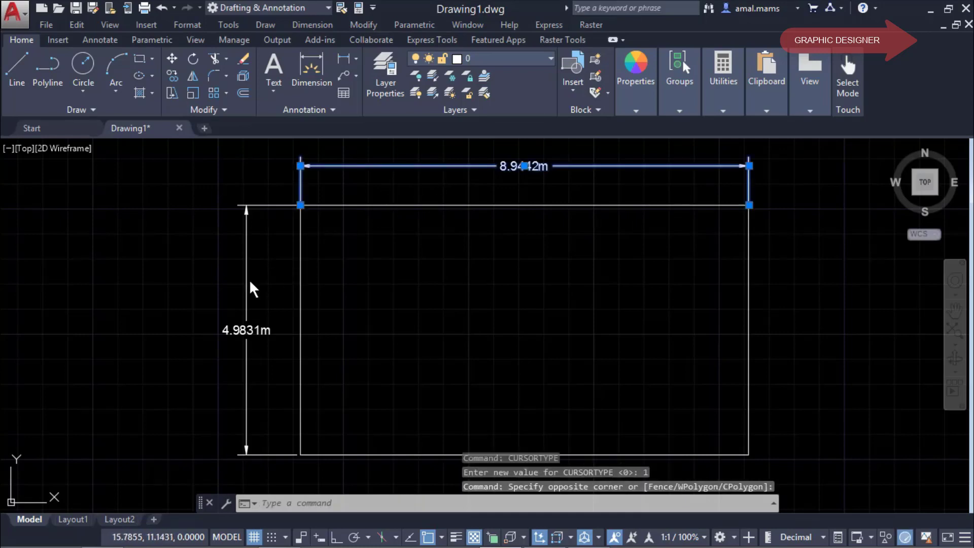
drag(249, 279, 214, 305)
key(Escape)
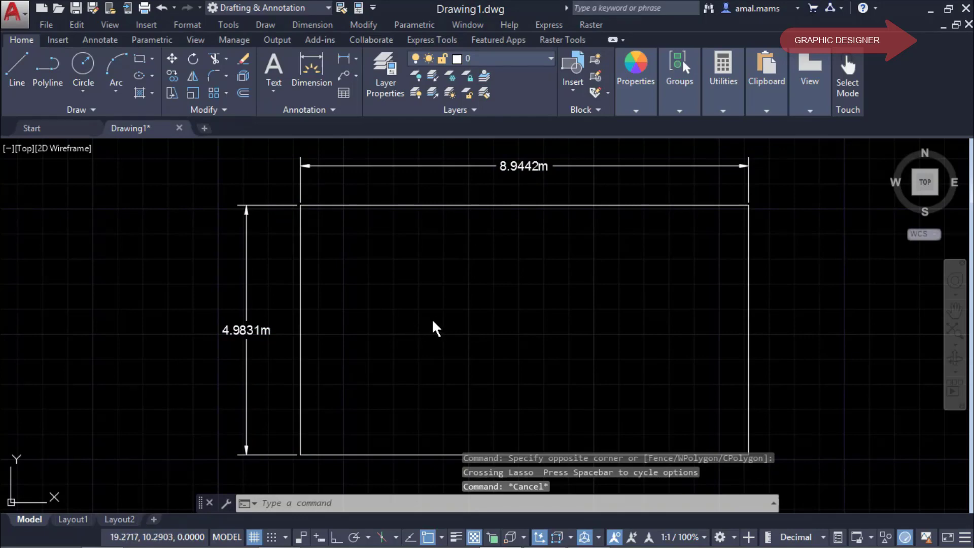
text(u)
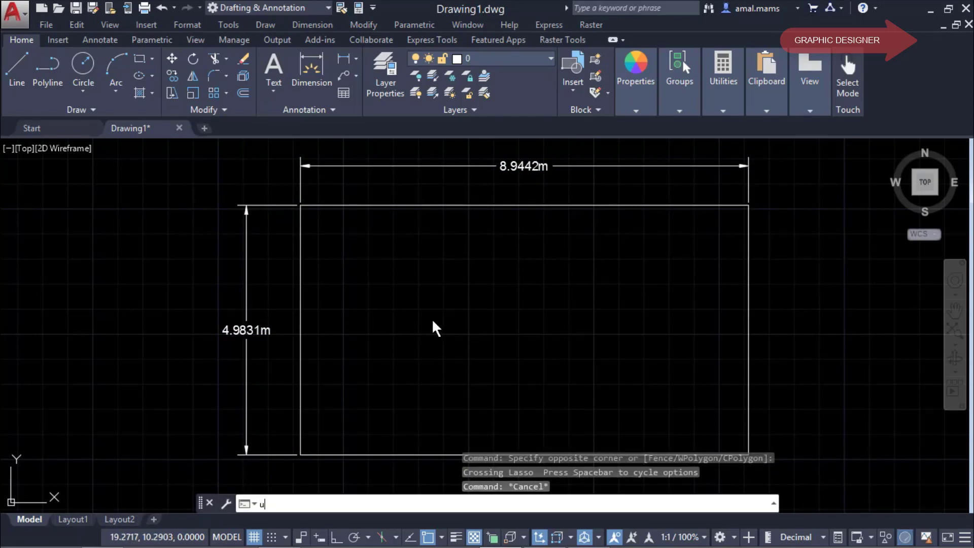
key(Return)
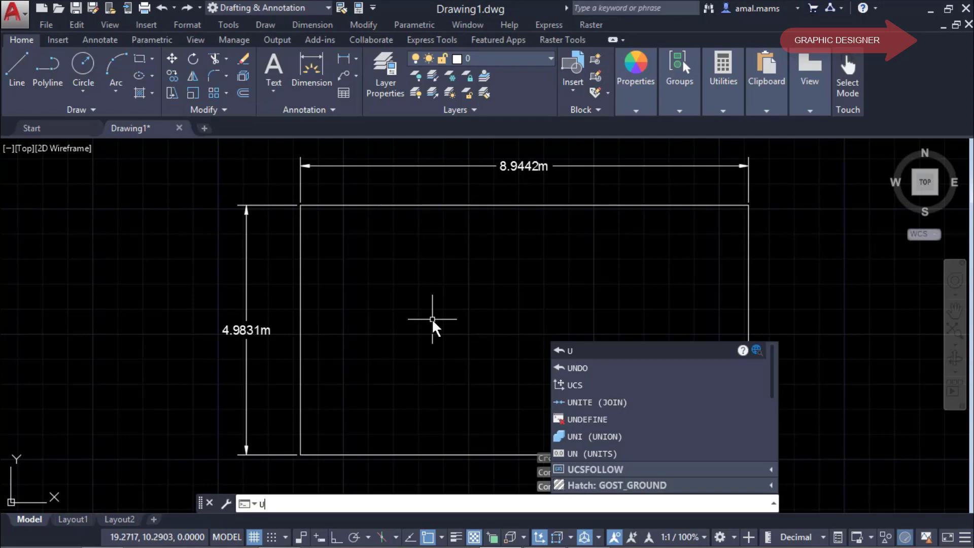
key(Return)
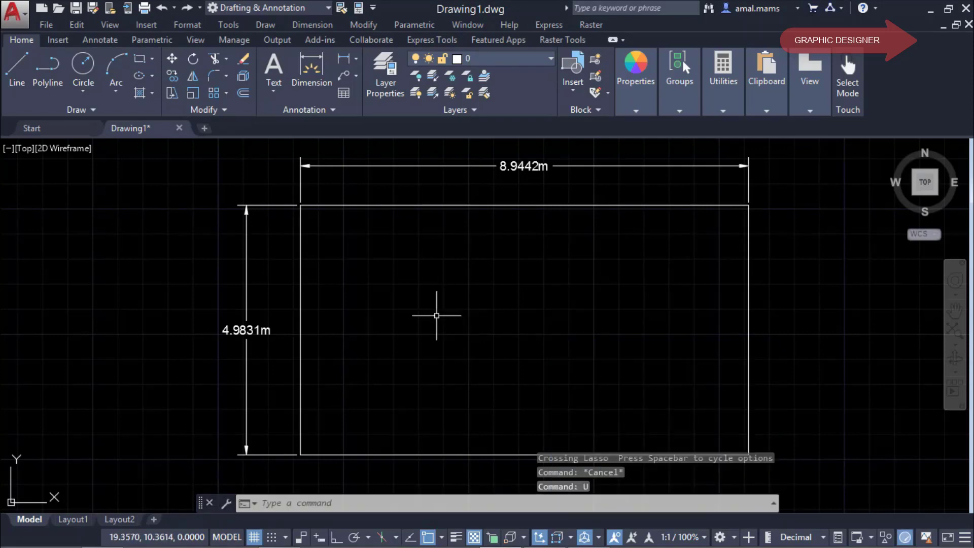
text(cu)
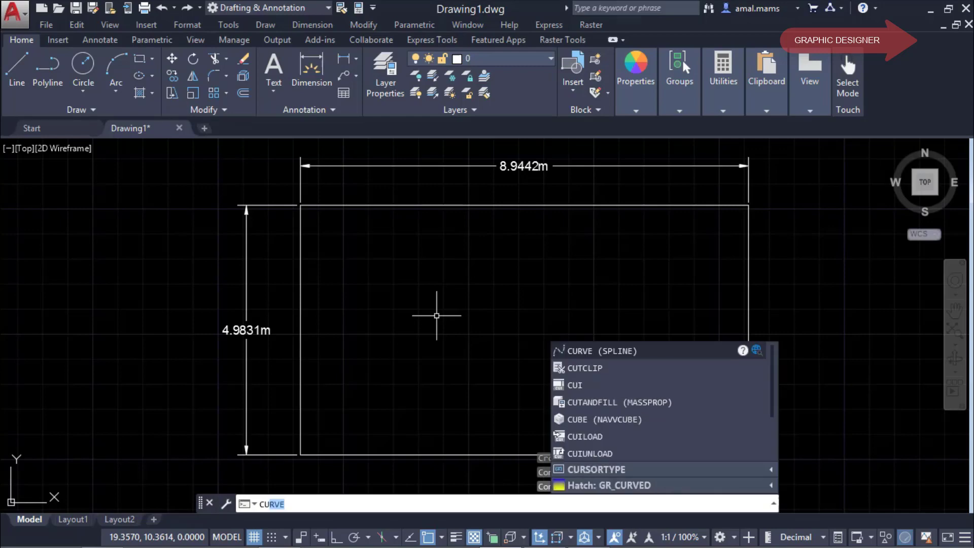
text(r)
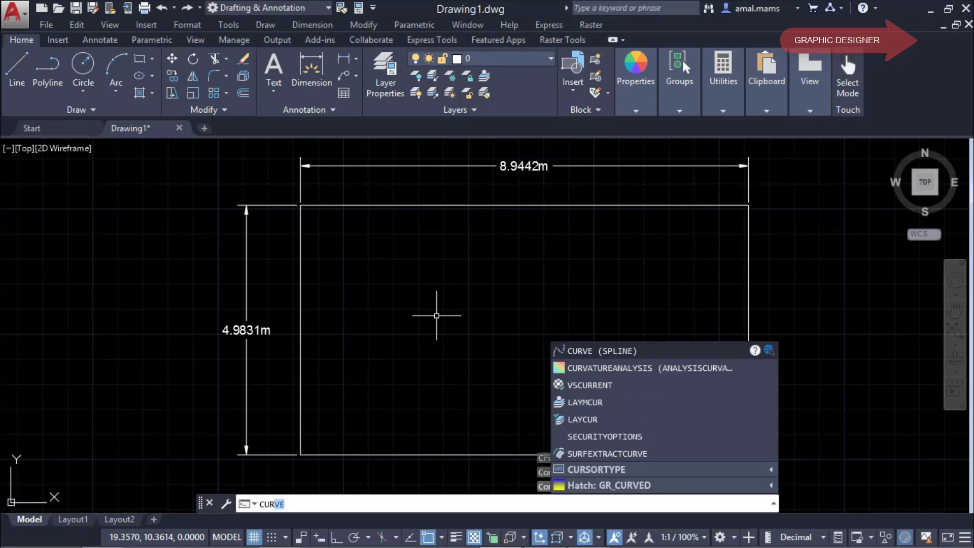
text(r)
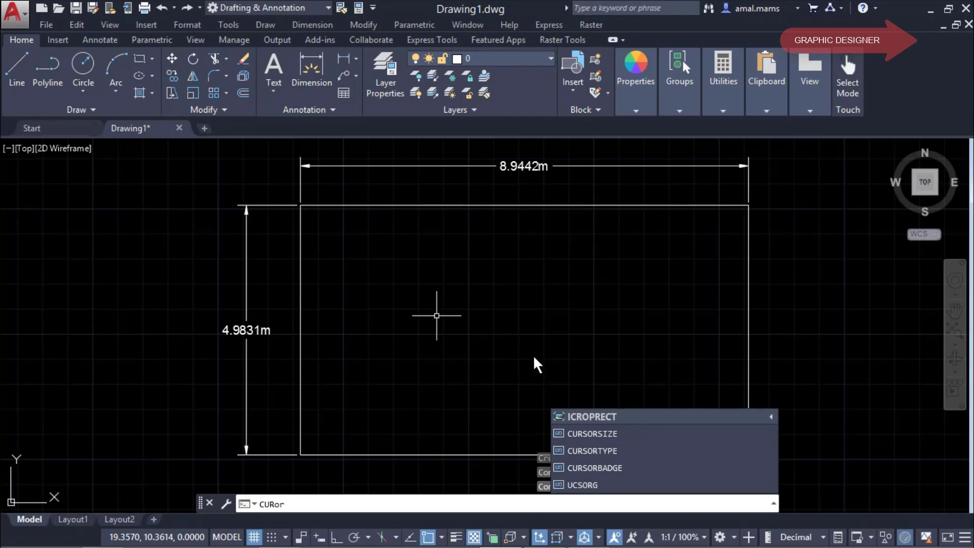
click(592, 433)
text(10)
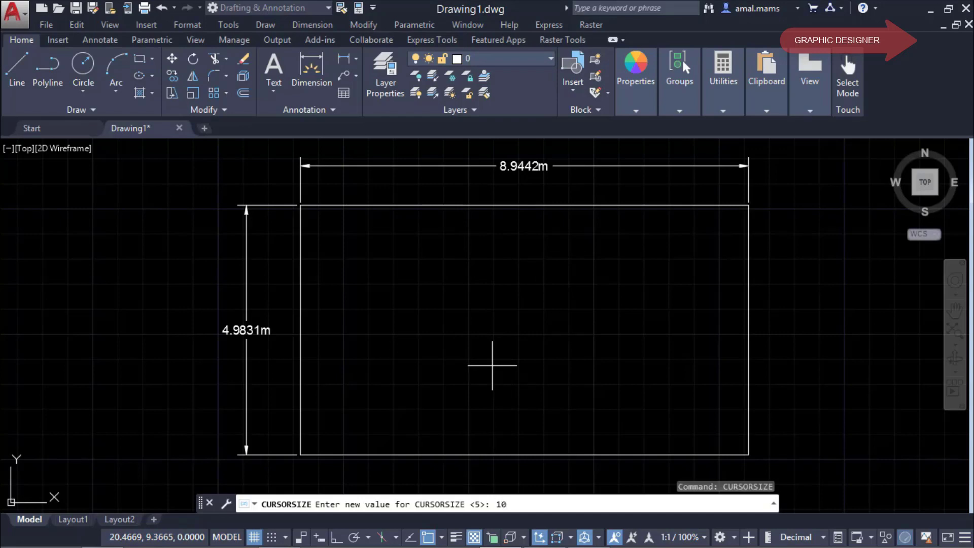
key(Return)
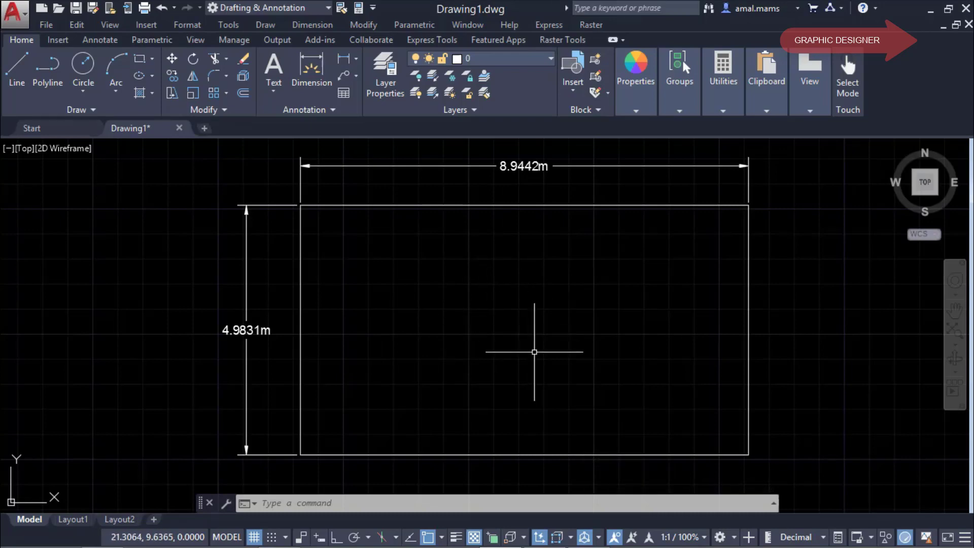
text(u)
key(Return)
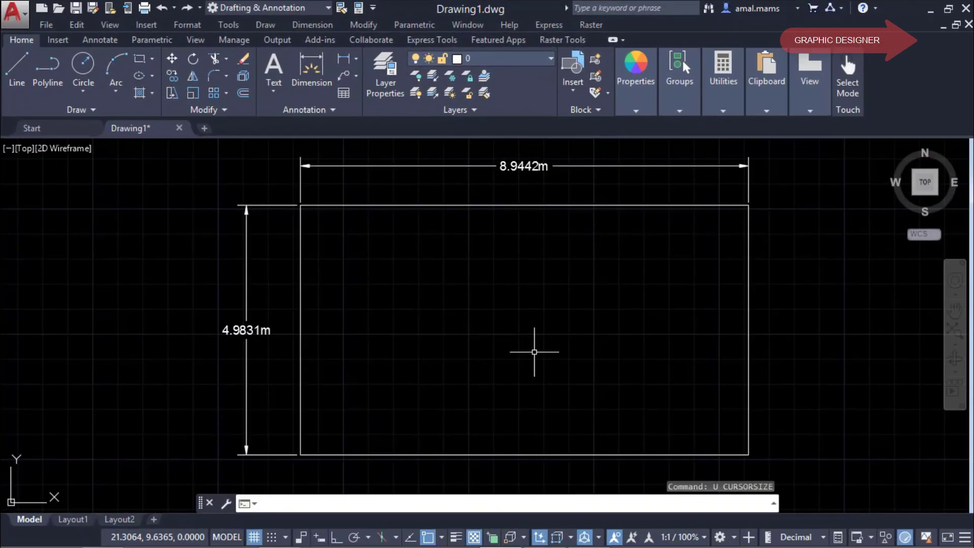
- Draw a two-segment line left of the rectangle: horizontal, then straight down
scroll(534, 351, down, 5)
scroll(250, 358, up, 4)
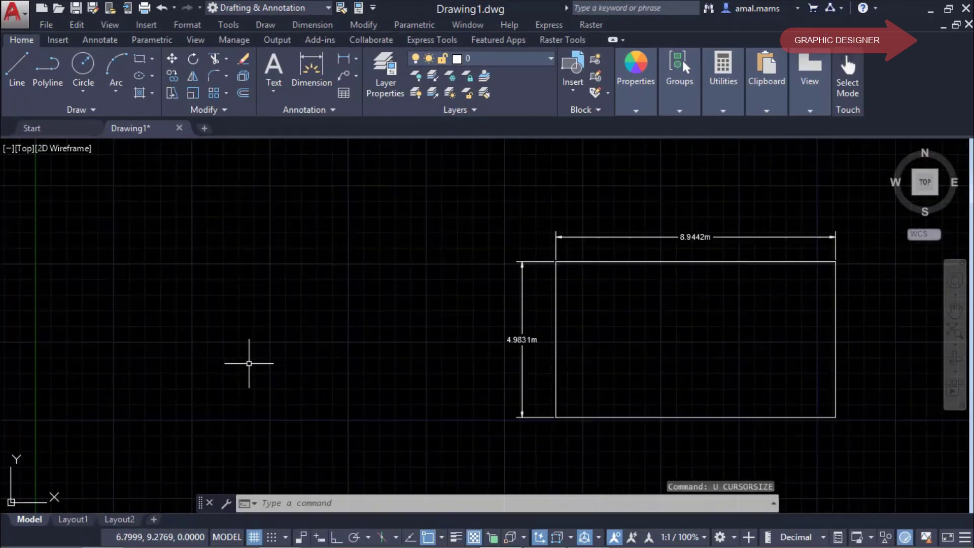
scroll(259, 366, up, 1)
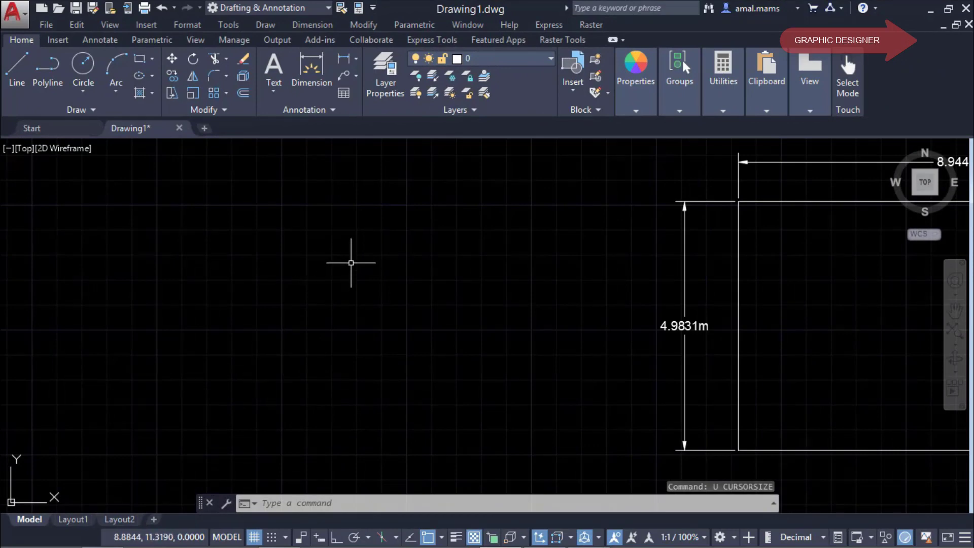
click(16, 71)
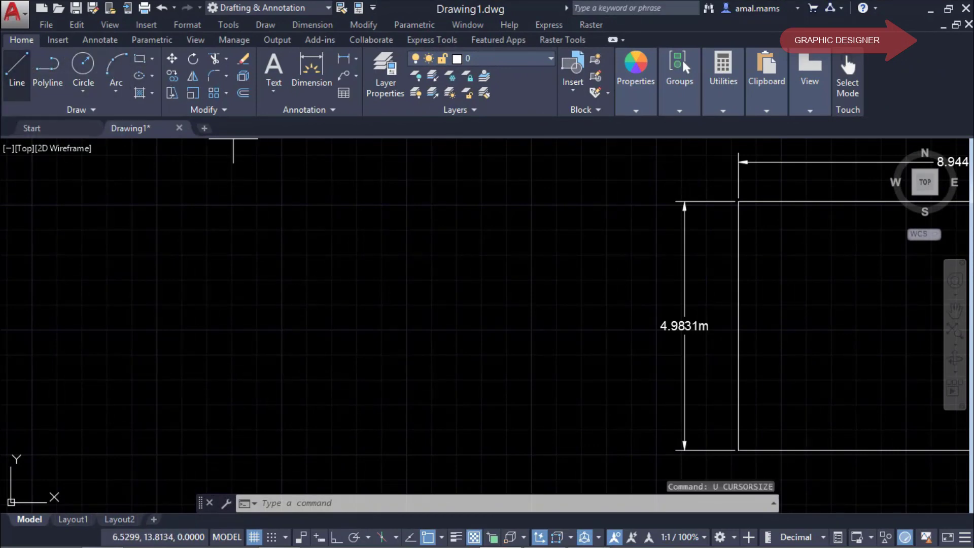
click(182, 256)
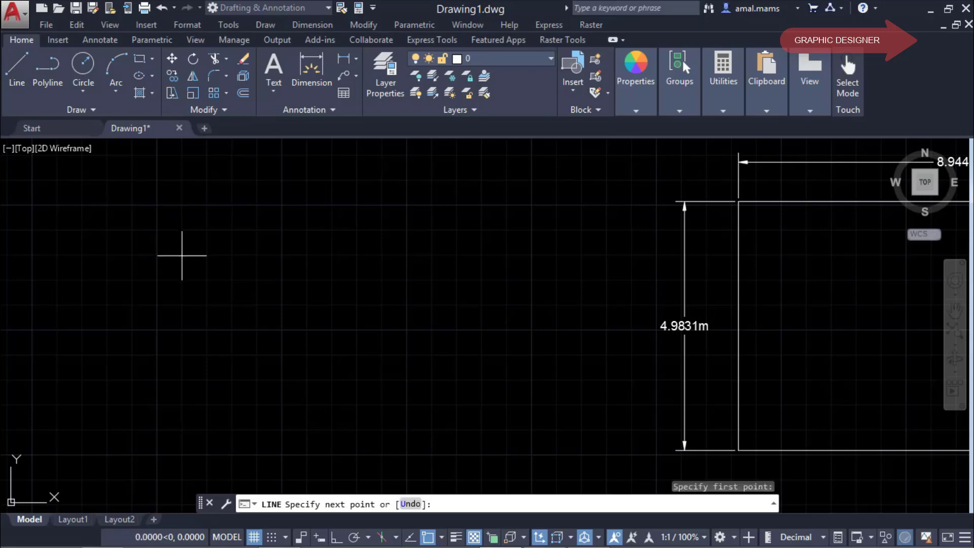
click(381, 255)
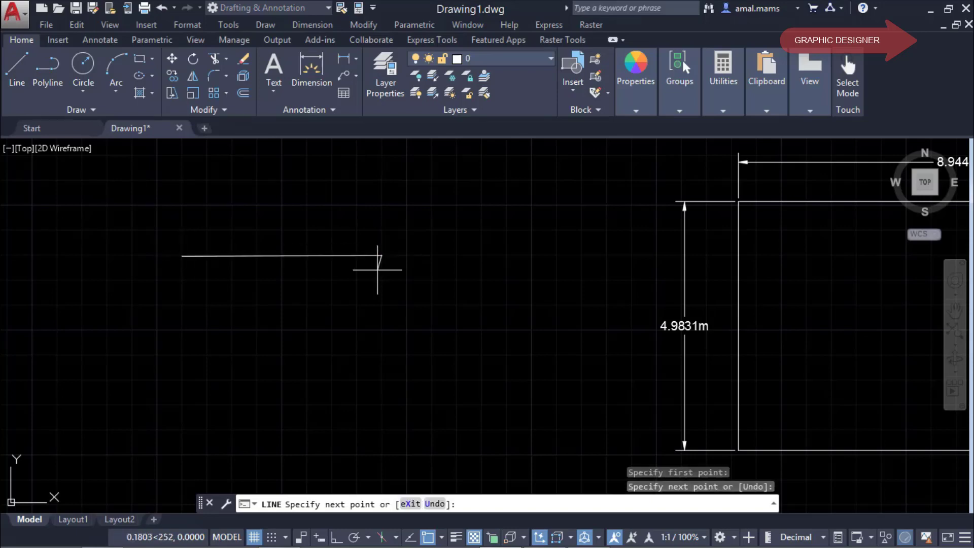
click(382, 443)
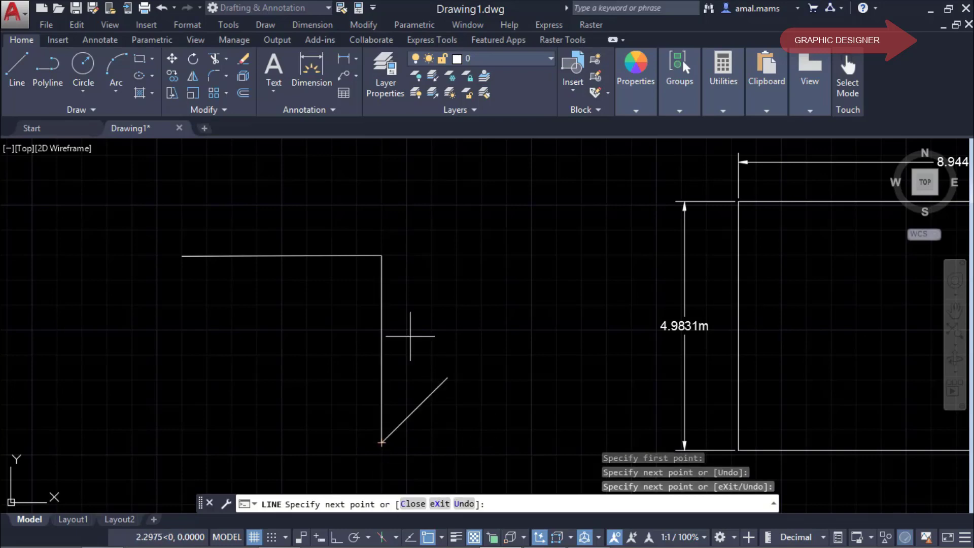
key(Escape)
text(a)
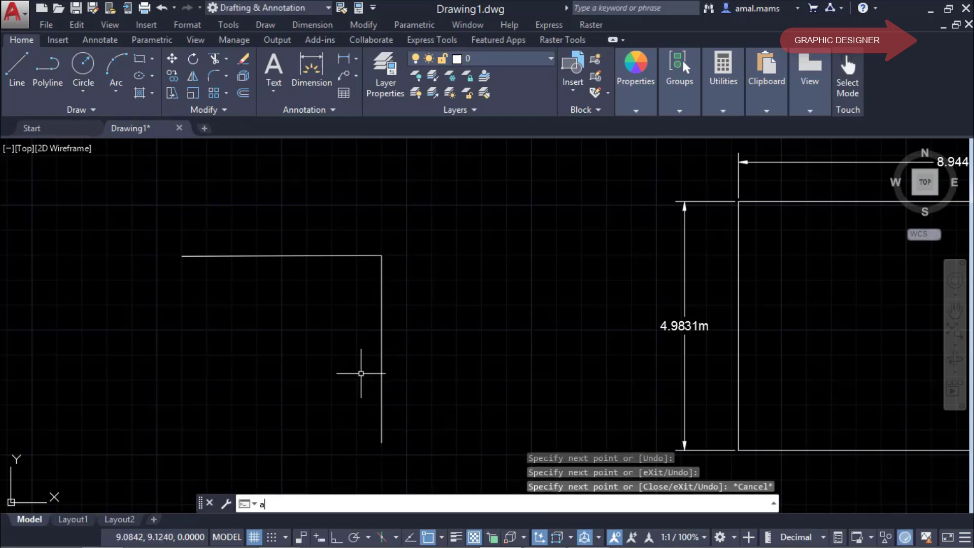
- Draw a three-point arc from the horizontal line's left end, past the corner, to the vertical line's bottom
text(A)
key(Return)
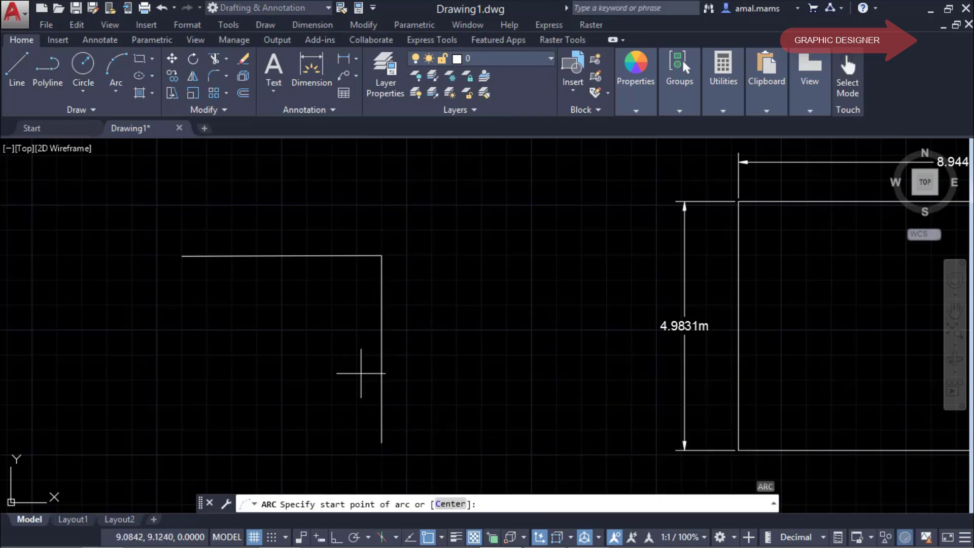
click(181, 255)
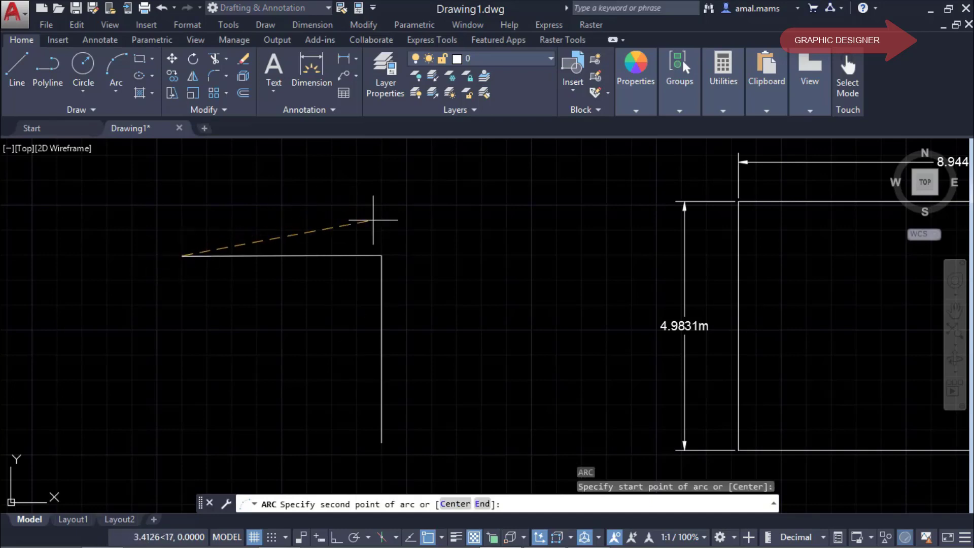
click(382, 256)
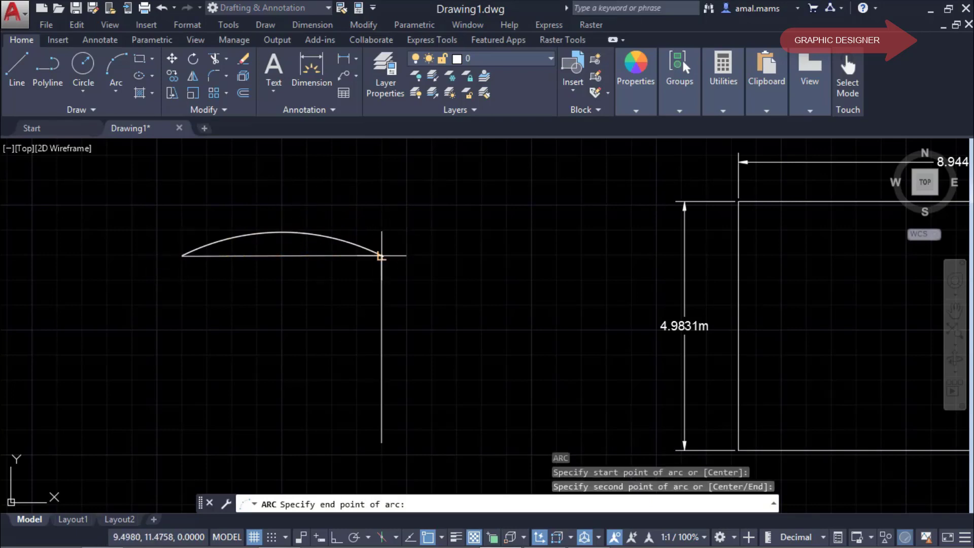
click(384, 444)
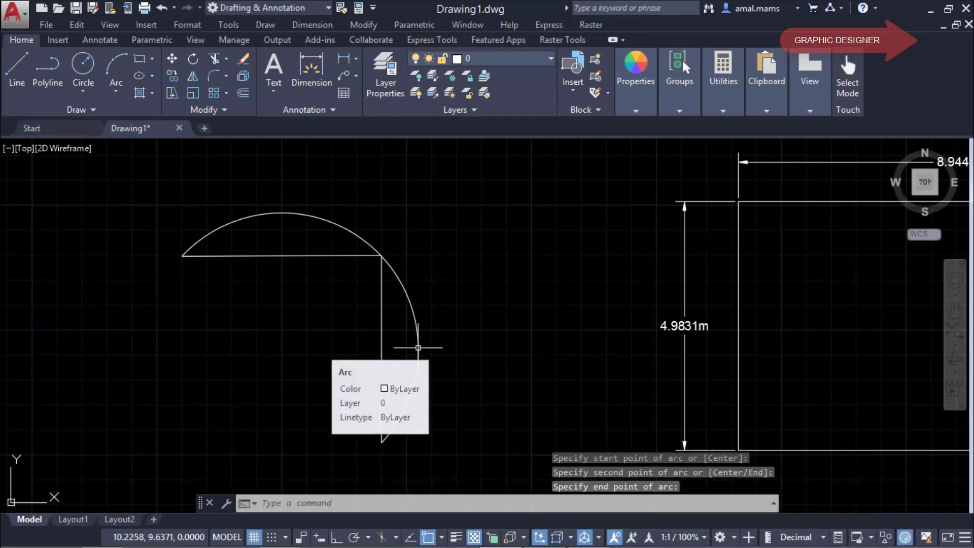
mouse_move(417, 334)
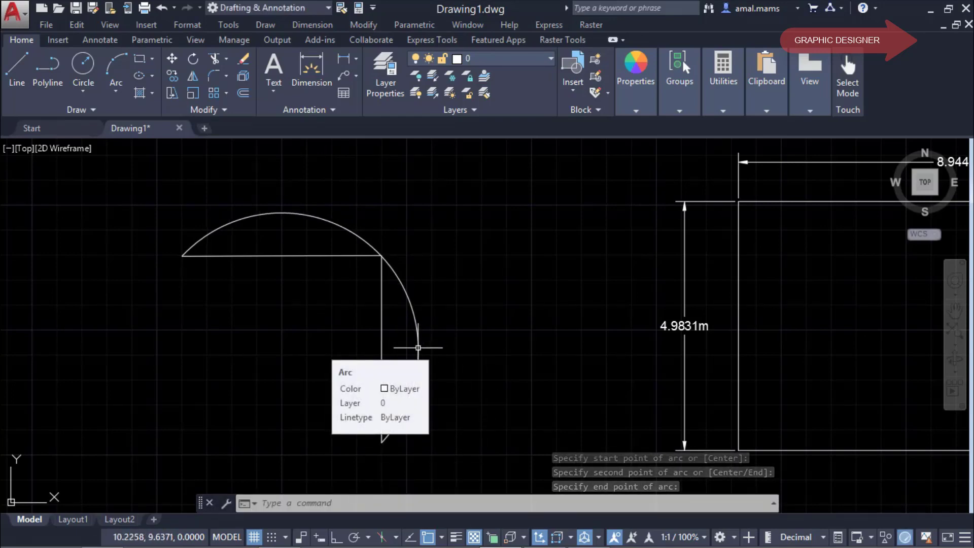
text(Dim)
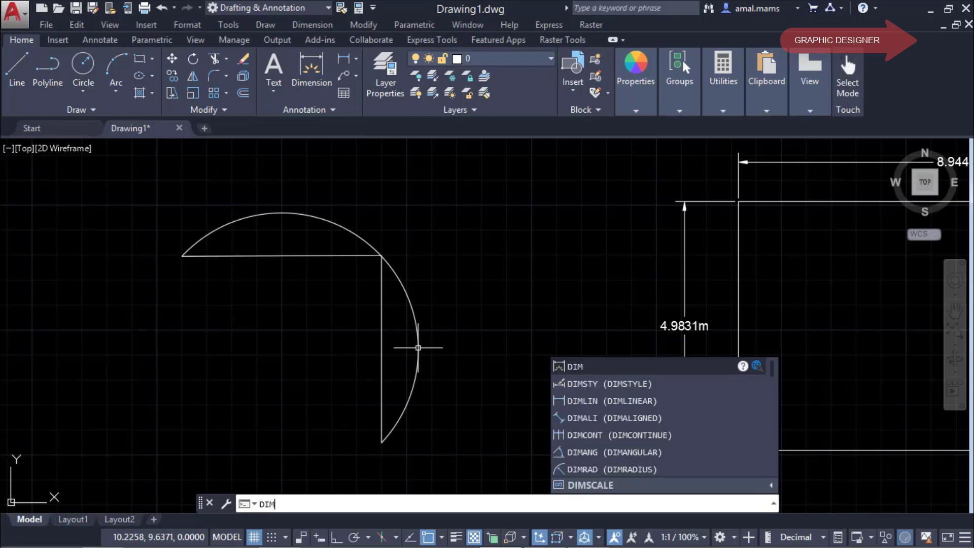
text(Ar)
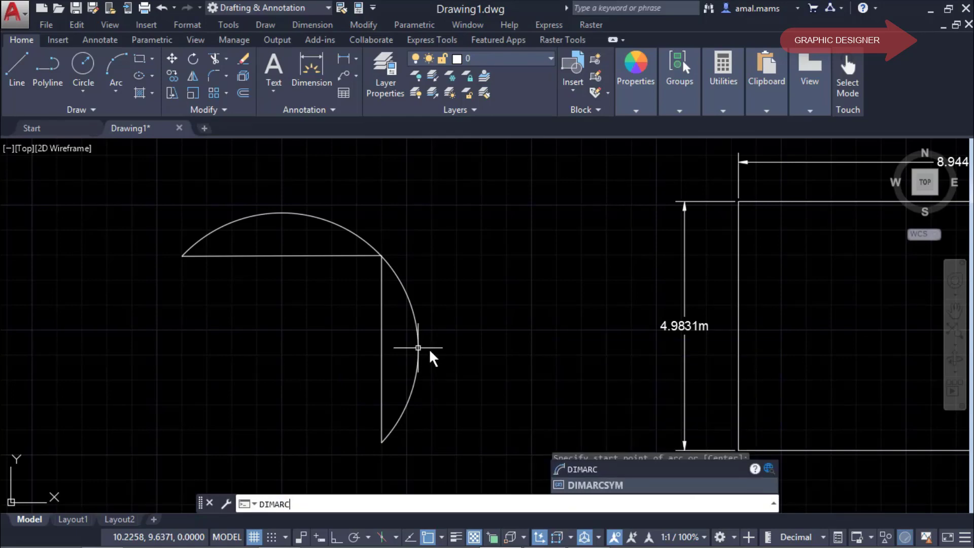
- Place an 8.5907m arc-length dimension outside the arc
click(580, 467)
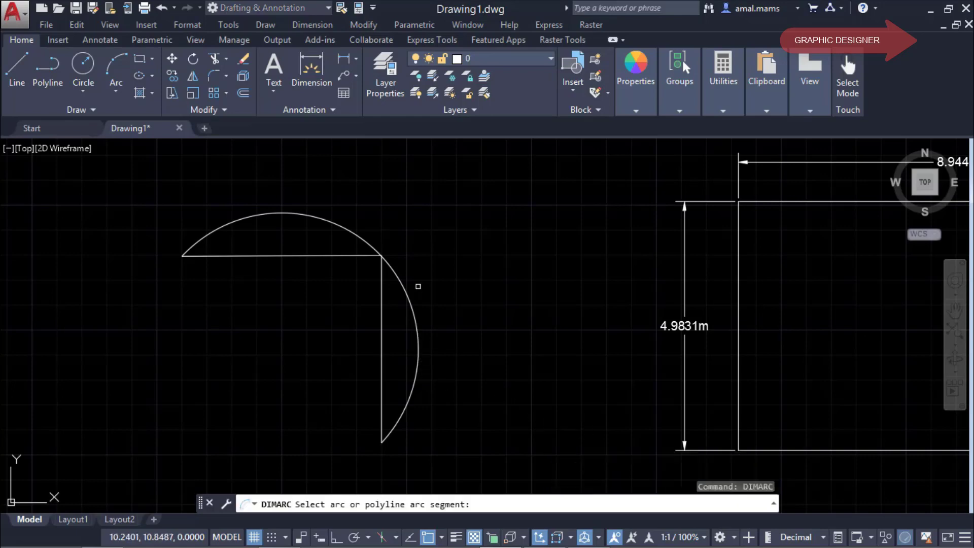
click(399, 279)
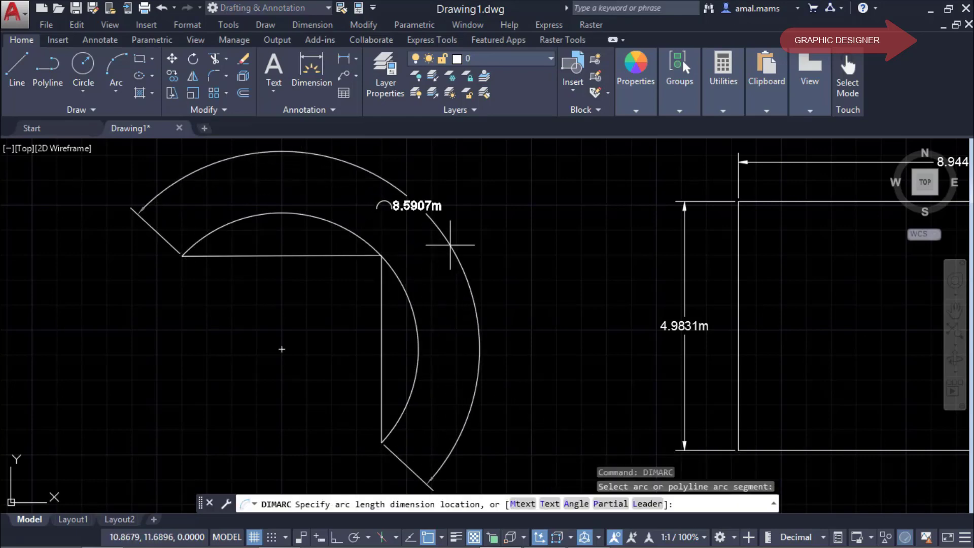
click(444, 250)
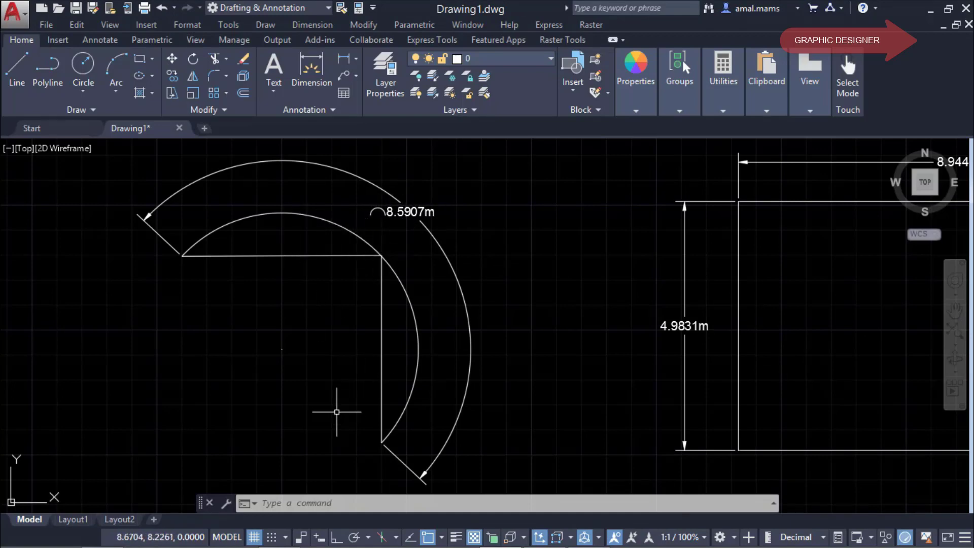
click(274, 504)
text(L)
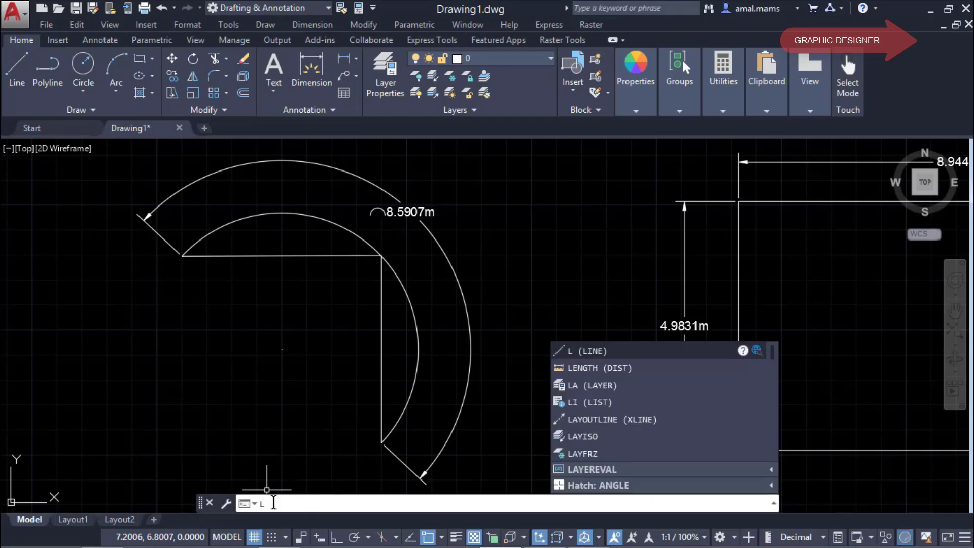
- Use LENGTHEN with a Total of 4 on the arc so its dimension reads 4.0000m
text(w)
key(BackSpace)
text(e)
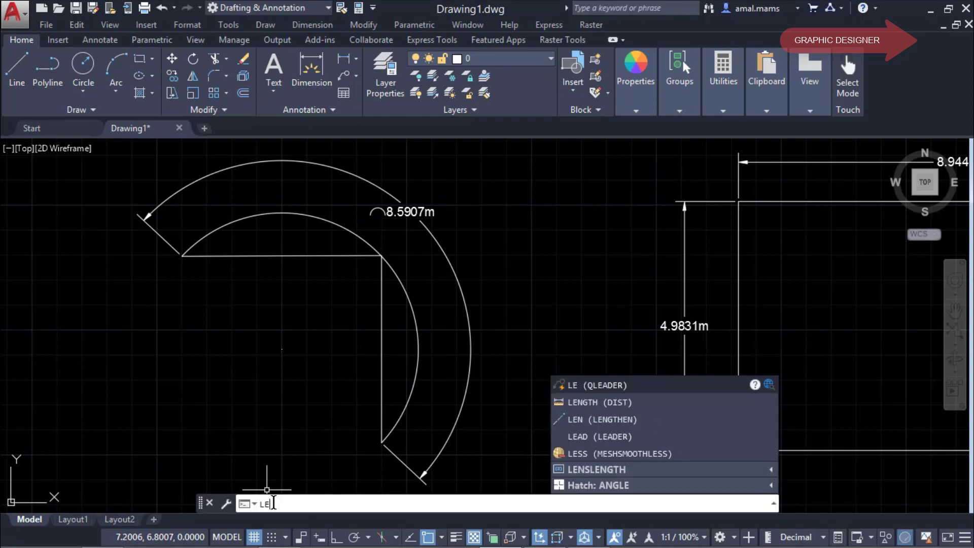
text(n)
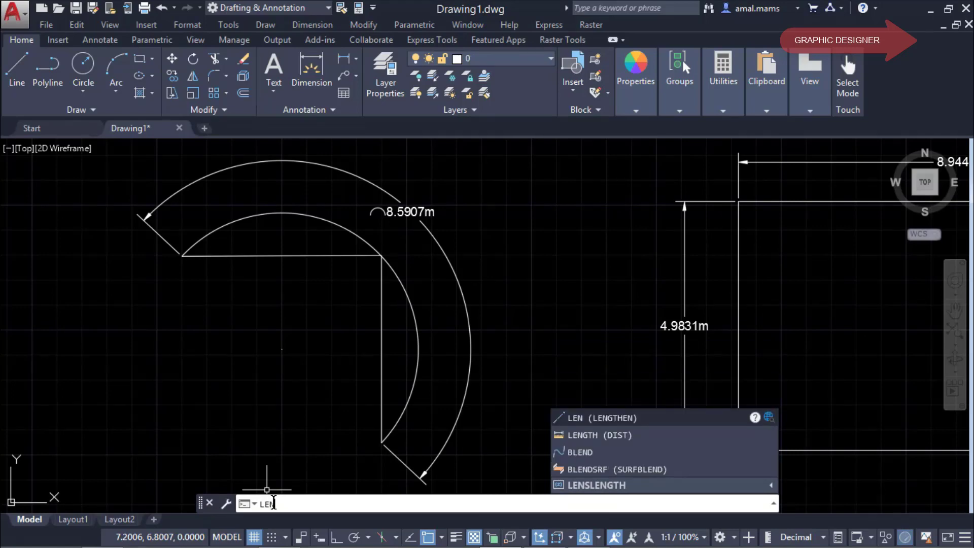
text(g)
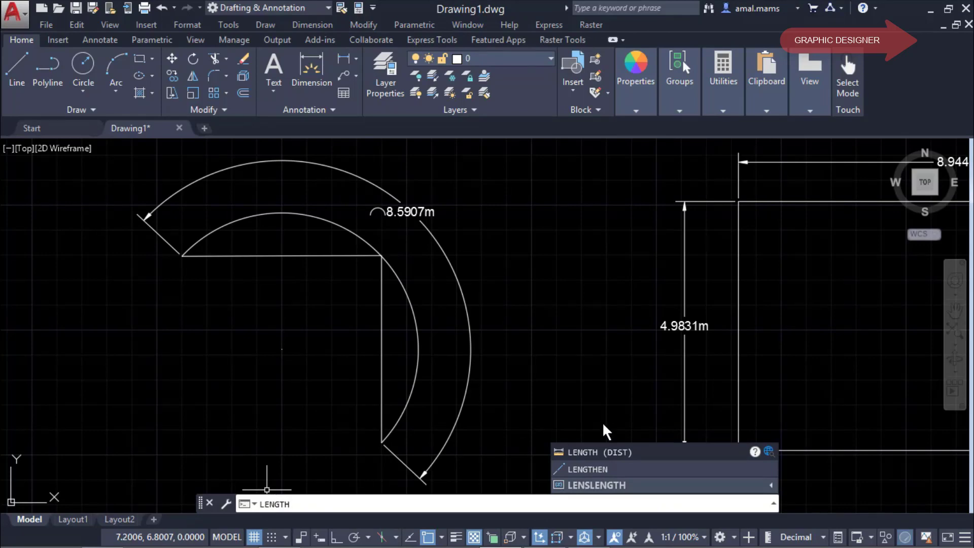
click(598, 465)
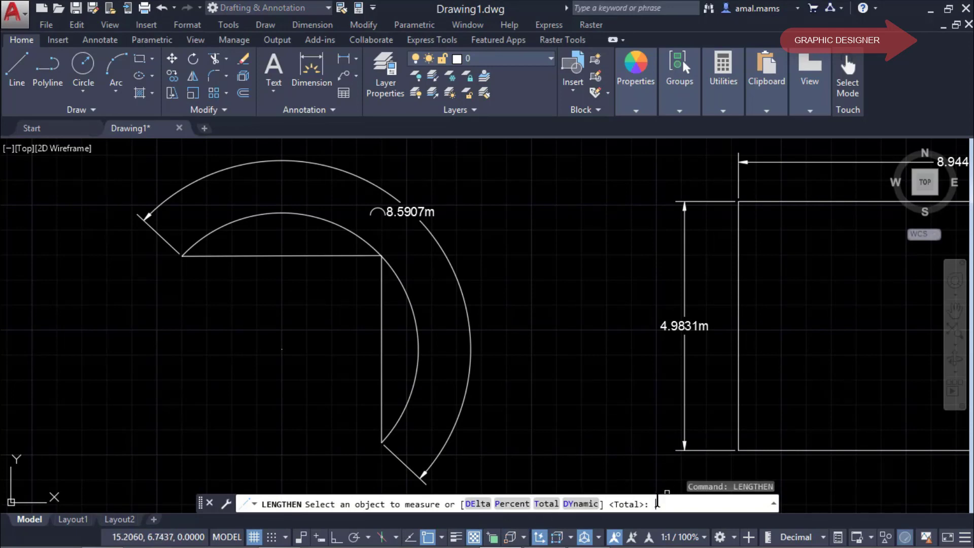
key(Return)
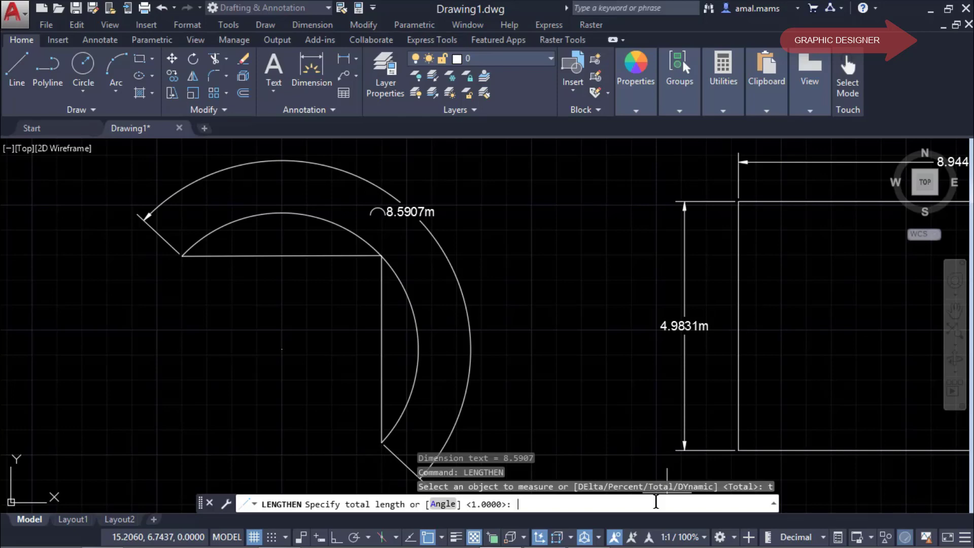
text(4)
key(Return)
key(ctrl+z)
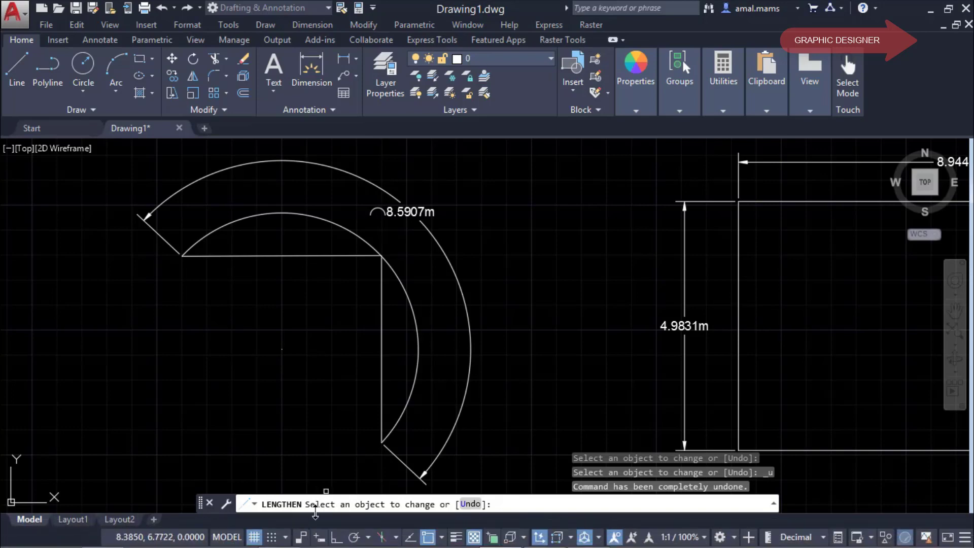
click(435, 459)
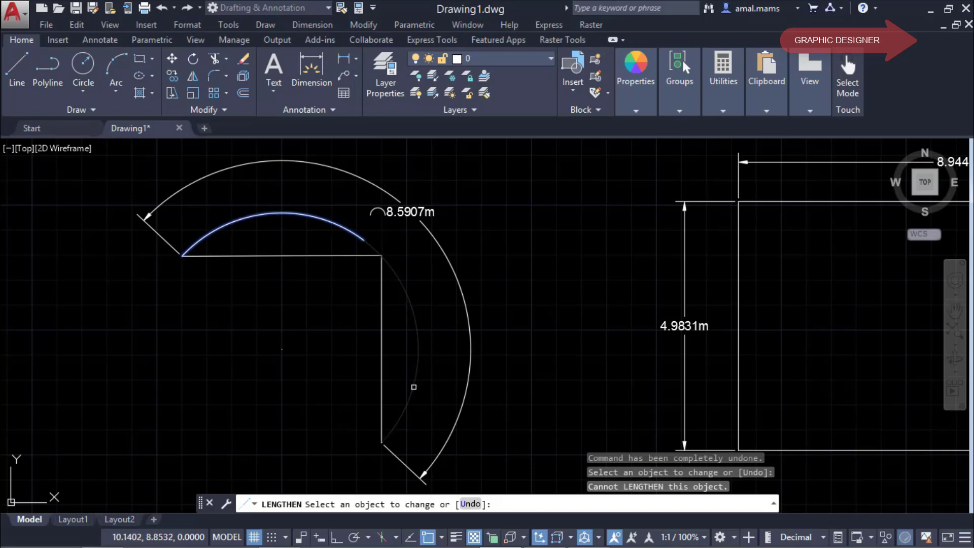
click(414, 387)
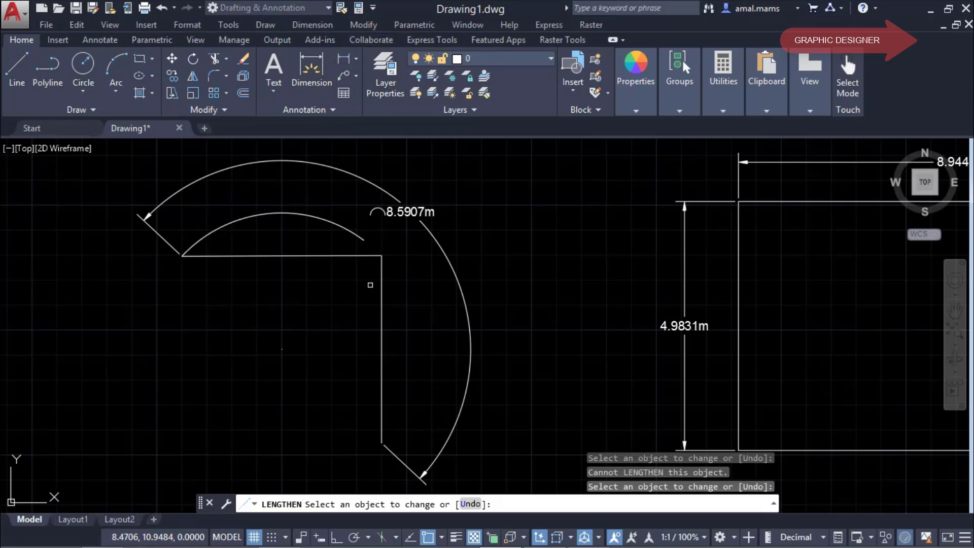
right_click(346, 317)
click(376, 325)
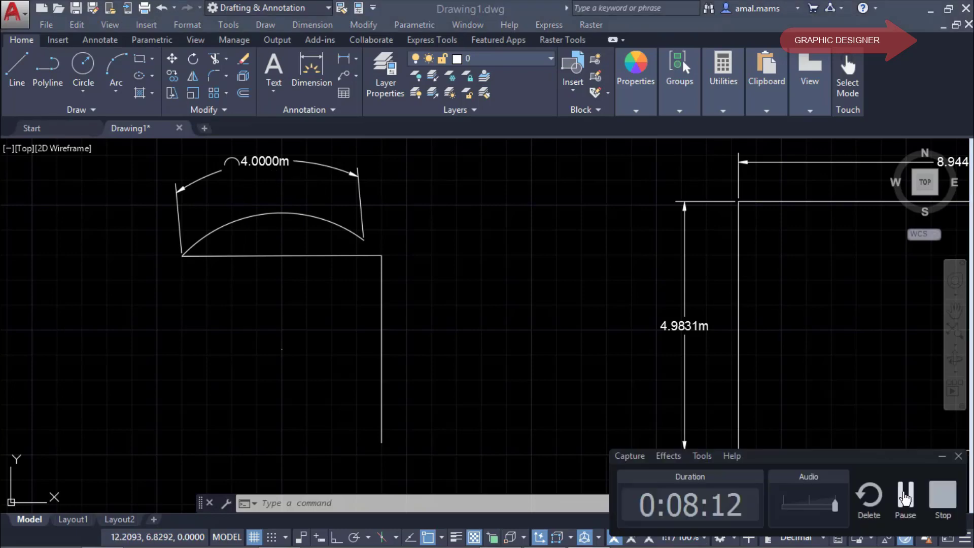
- Zoom out to show the 4.0000m arc shape beside the dimensioned rectangle
scroll(272, 332, down, 2)
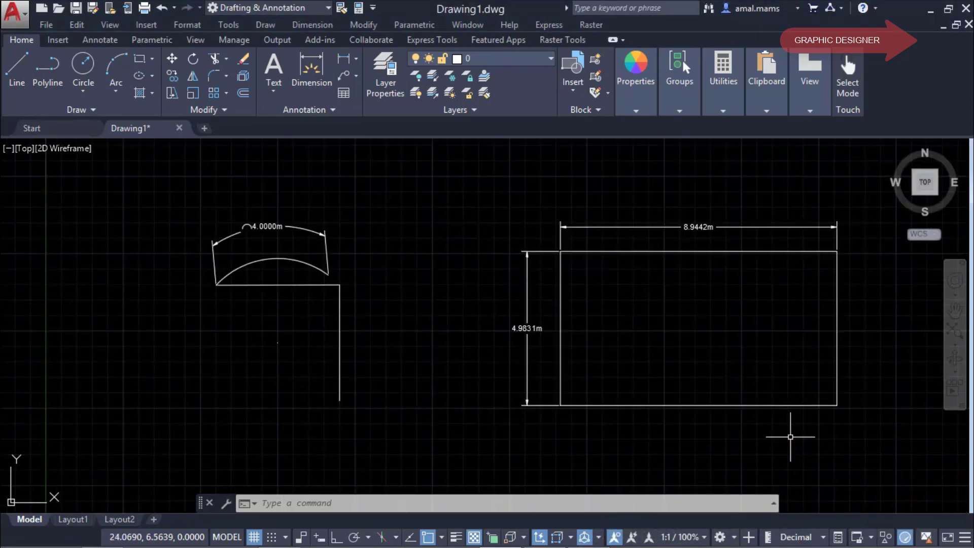